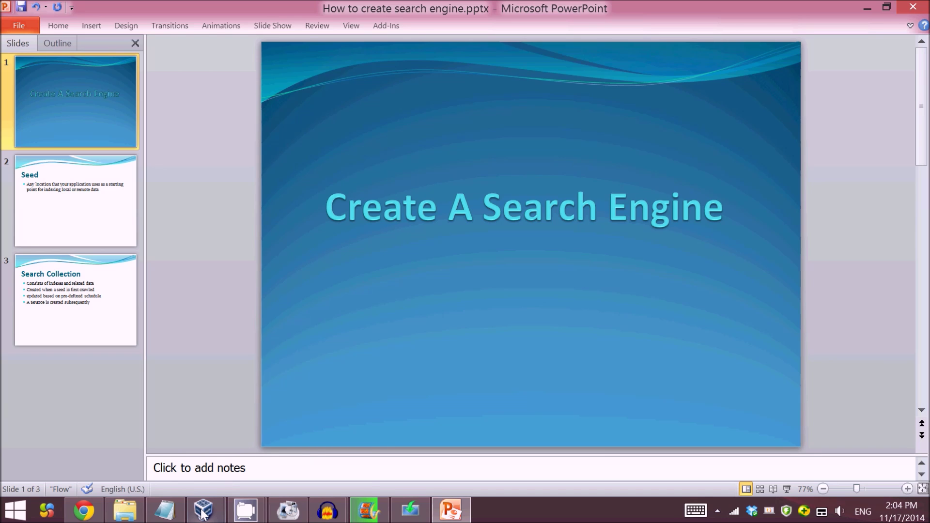
Step: In the Data Explorer virtual machine, log in with the saved administrator account and open the Projects list
{"action": "mouse_move", "coordinate": [203, 515]}
{"action": "left_click", "coordinate": [281, 438]}
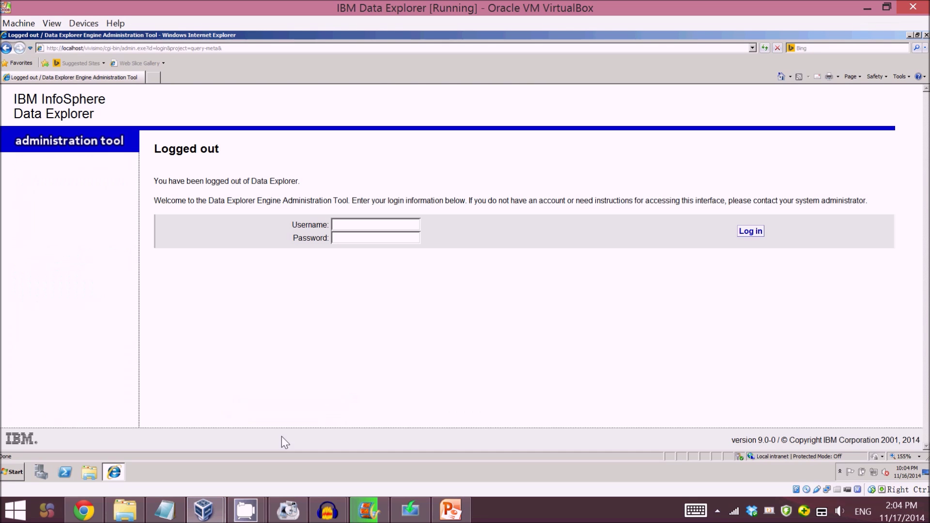
{"action": "left_click", "coordinate": [390, 224]}
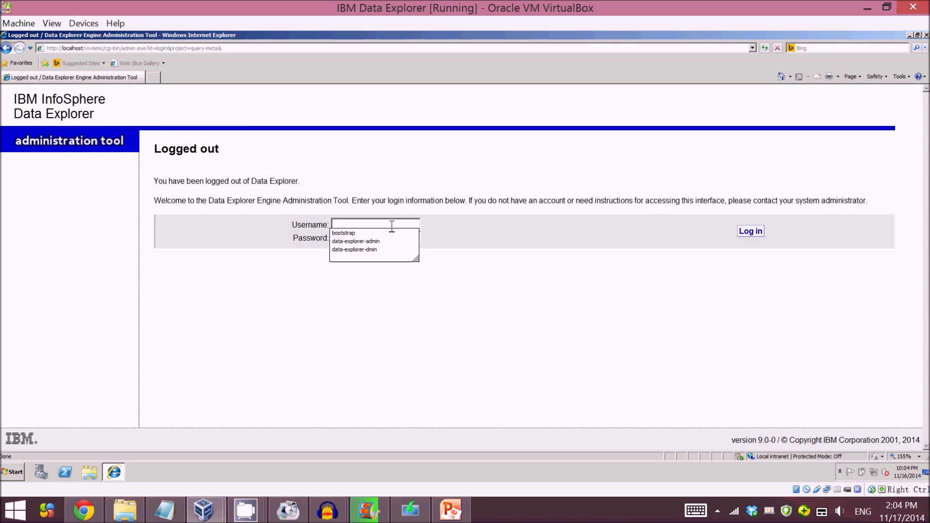
{"action": "left_click", "coordinate": [380, 243]}
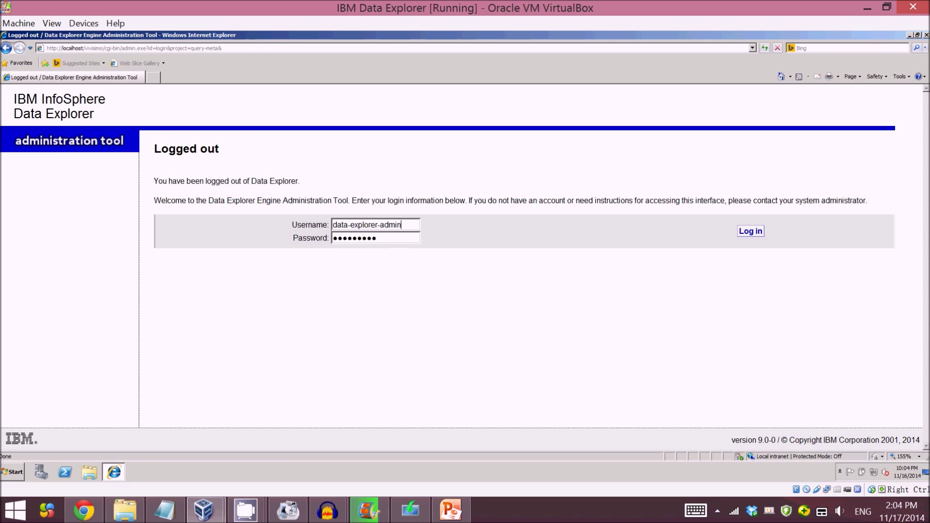
{"action": "left_click", "coordinate": [760, 233]}
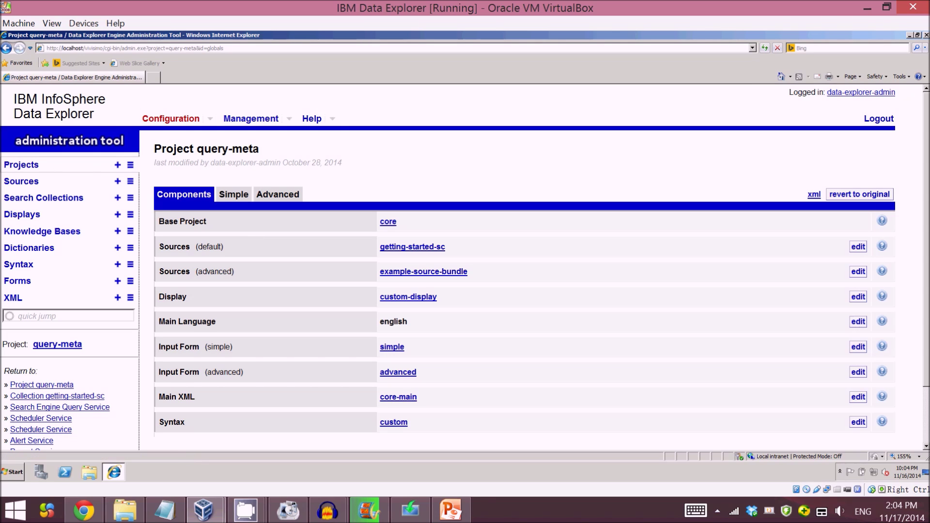
{"action": "left_click", "coordinate": [134, 166]}
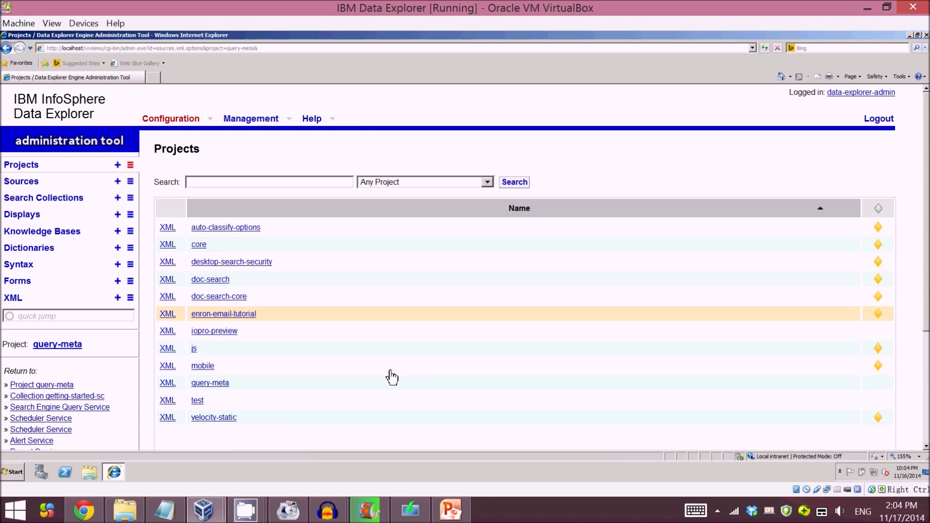
Step: Add a new project named testProject, keeping core as its base project
{"action": "scroll", "coordinate": [406, 338], "scroll_direction": "down", "scroll_amount": 1}
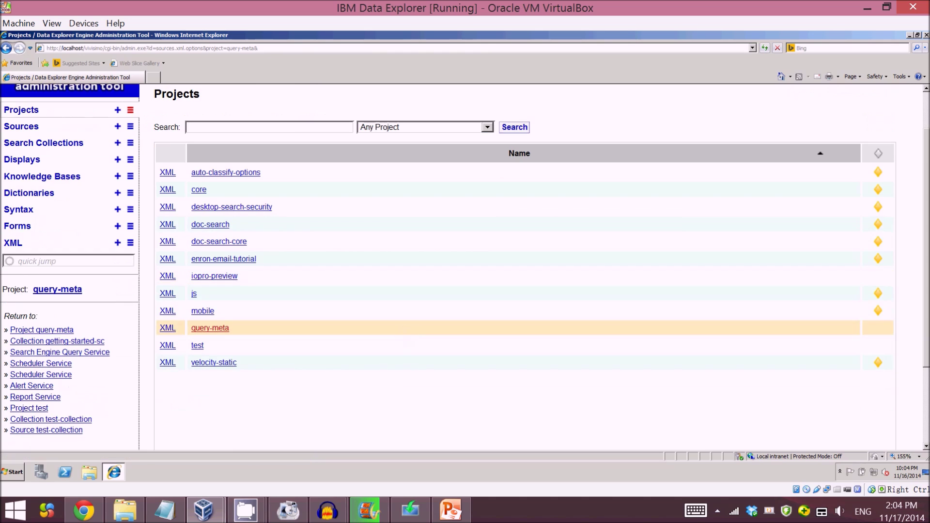
{"action": "scroll", "coordinate": [400, 373], "scroll_direction": "up", "scroll_amount": 1}
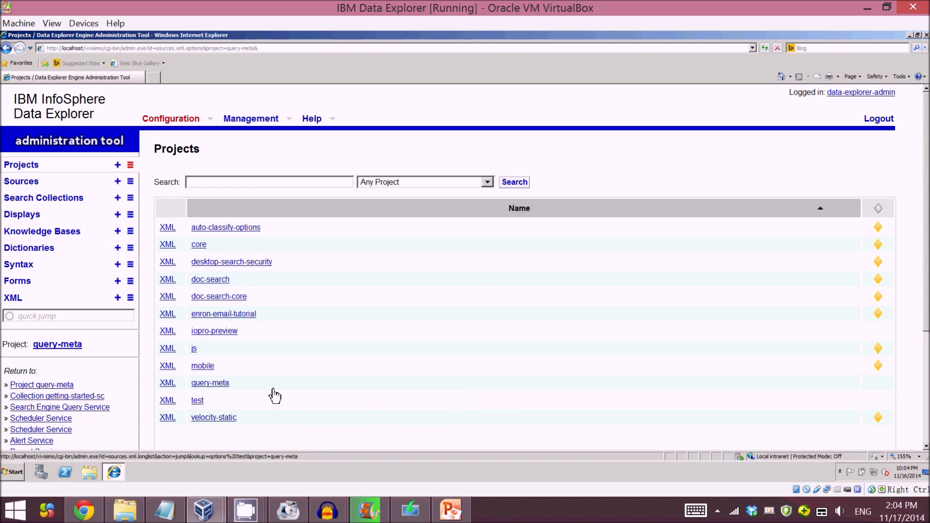
{"action": "left_click", "coordinate": [118, 165]}
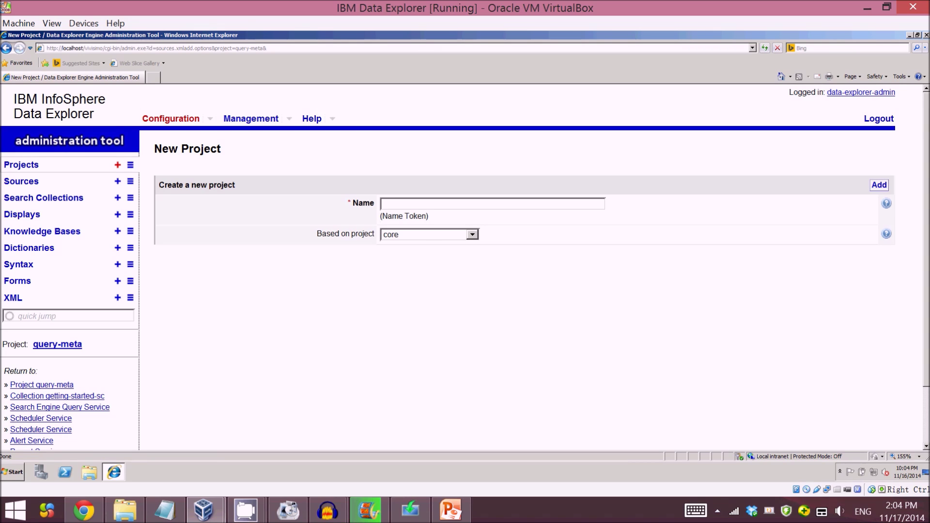
{"action": "type", "text": "test"}
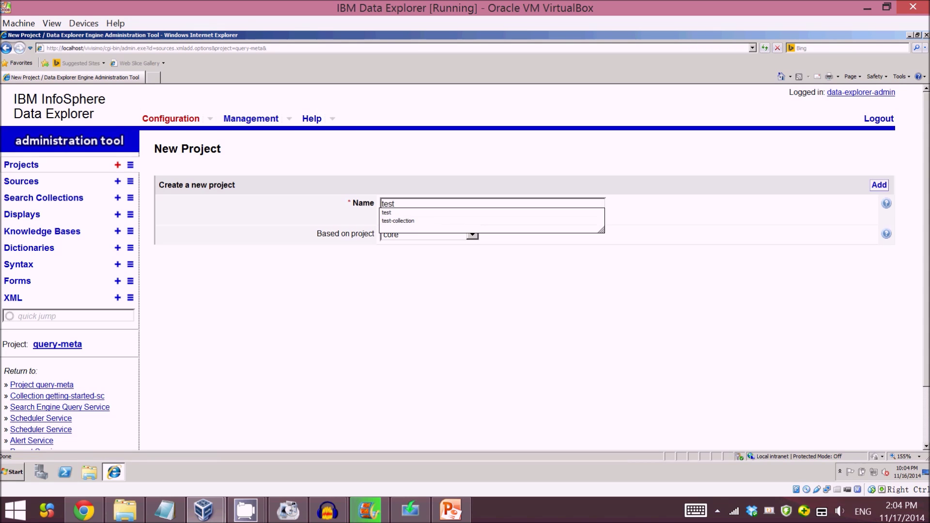
{"action": "type", "text": "Project"}
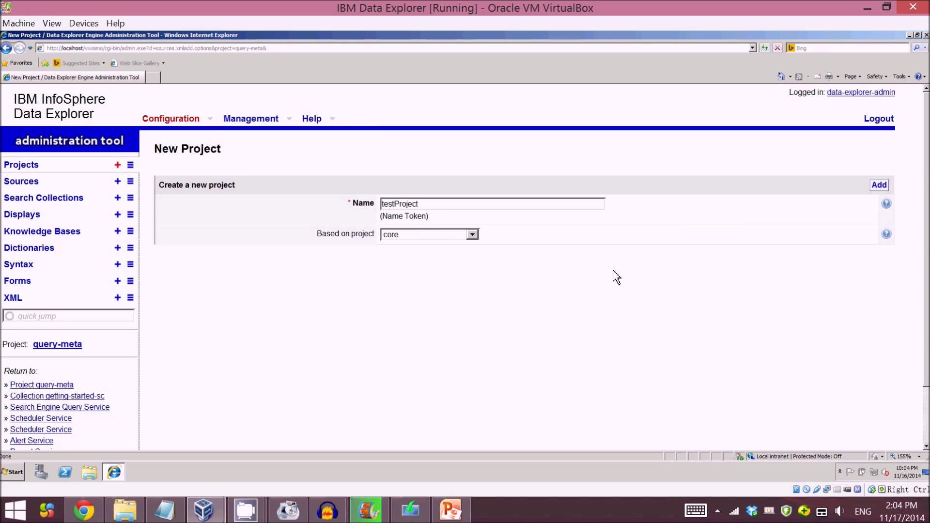
{"action": "scroll", "coordinate": [698, 291], "scroll_direction": "down", "scroll_amount": 3}
{"action": "scroll", "coordinate": [904, 200], "scroll_direction": "up", "scroll_amount": 3}
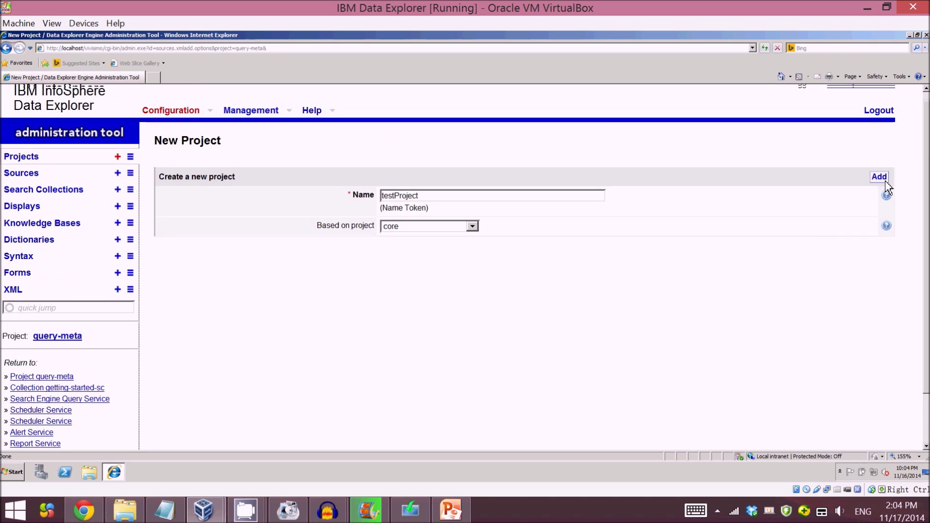
{"action": "scroll", "coordinate": [888, 187], "scroll_direction": "up", "scroll_amount": 1}
{"action": "left_click", "coordinate": [878, 185]}
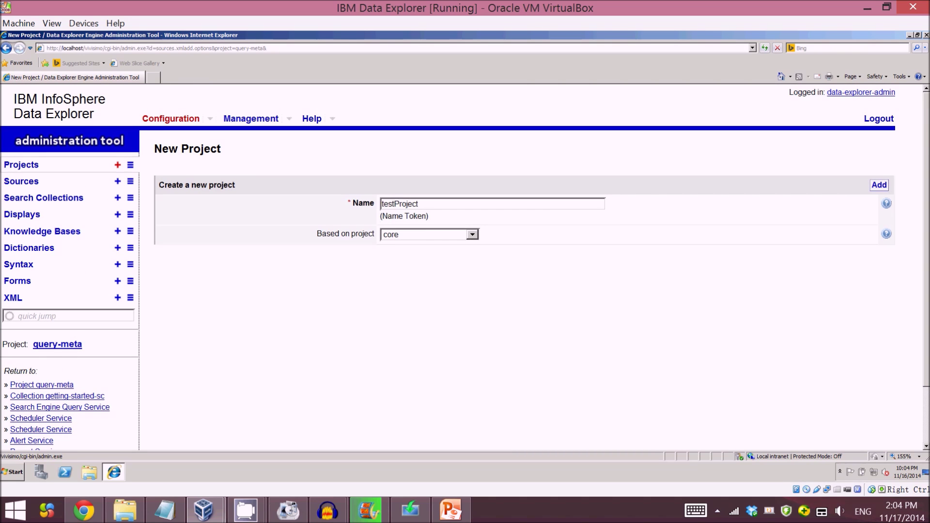
{"action": "left_click", "coordinate": [879, 185]}
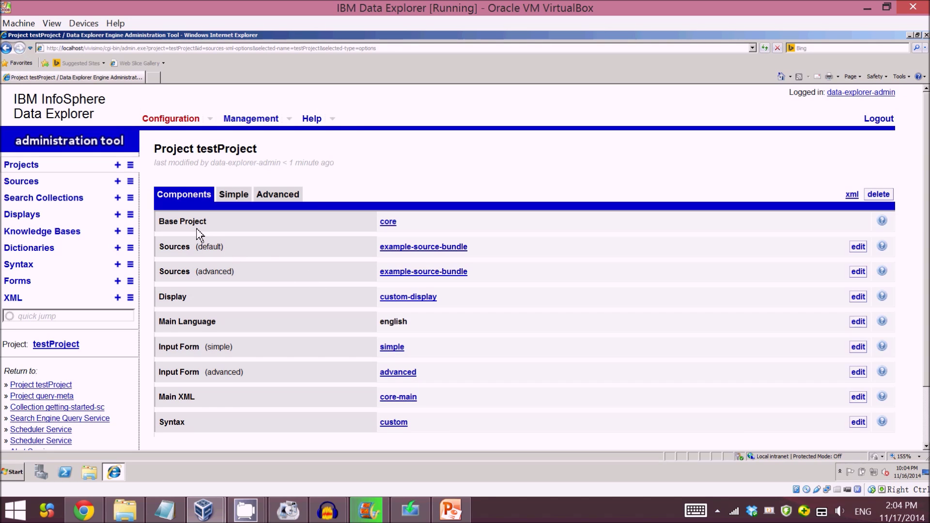
Step: Open the Search Collections list and look through the existing collections
{"action": "left_click", "coordinate": [131, 198]}
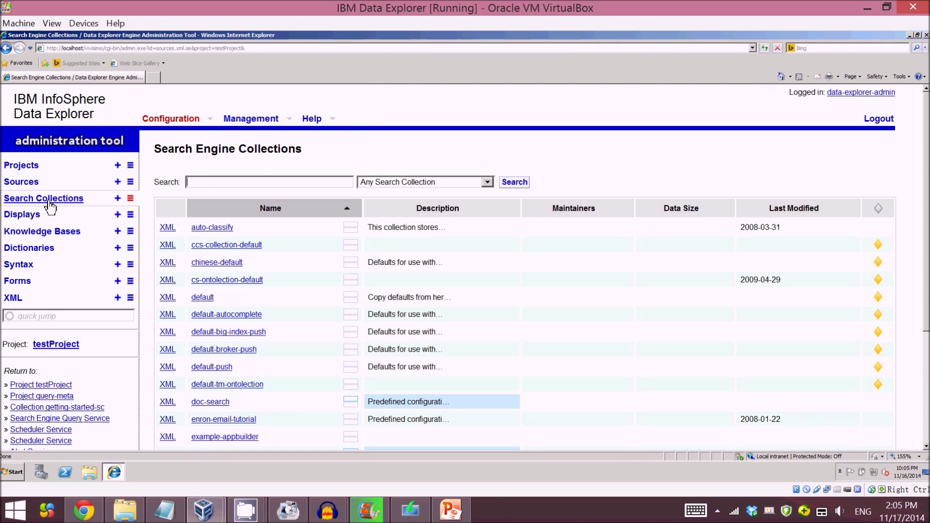
{"action": "left_click", "coordinate": [253, 277]}
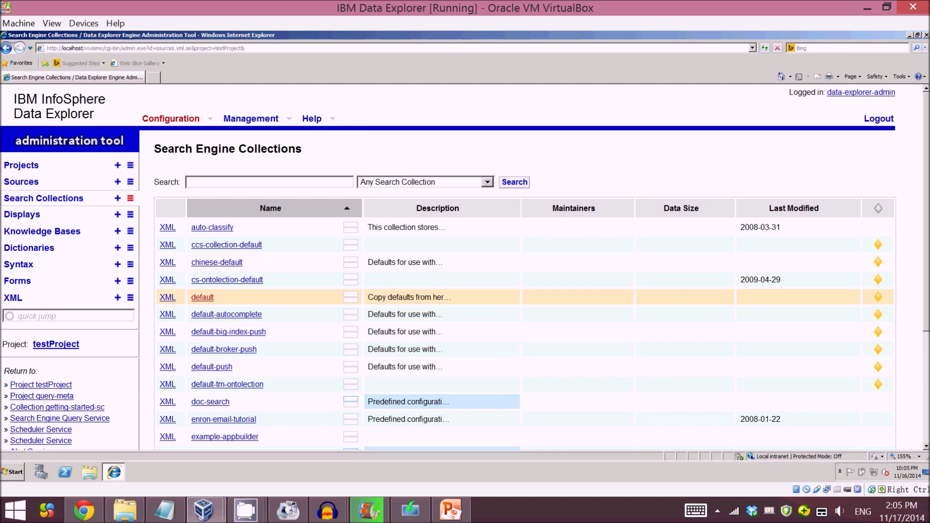
{"action": "scroll", "coordinate": [533, 267], "scroll_direction": "down", "scroll_amount": 5}
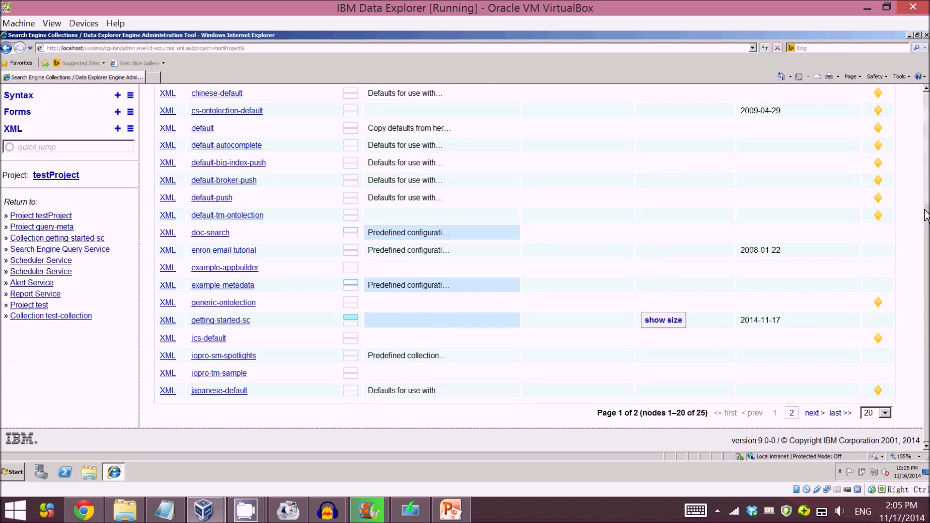
{"action": "scroll", "coordinate": [927, 229], "scroll_direction": "up", "scroll_amount": 5}
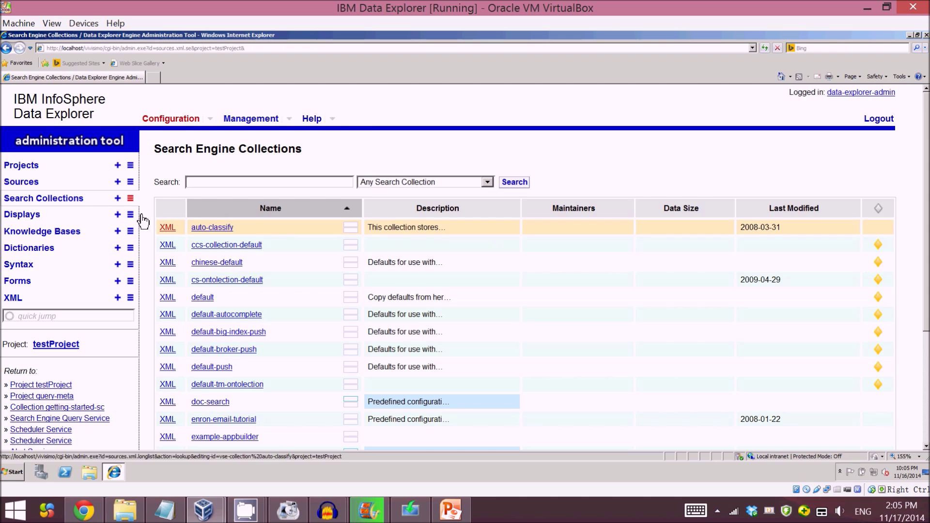
Step: Create search collection testengine with defaults copied from default, then return to the PowerPoint presentation
{"action": "left_click", "coordinate": [118, 199]}
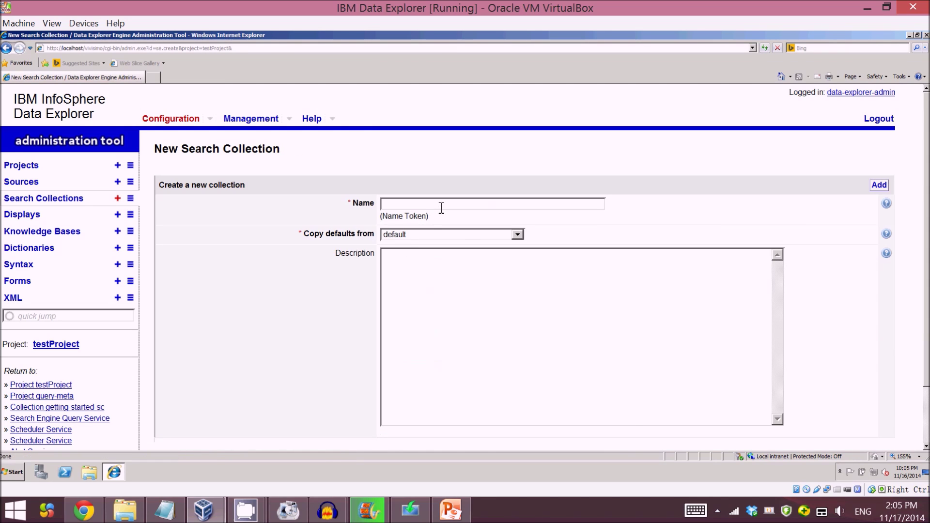
{"action": "left_click", "coordinate": [440, 206]}
{"action": "type", "text": "test"}
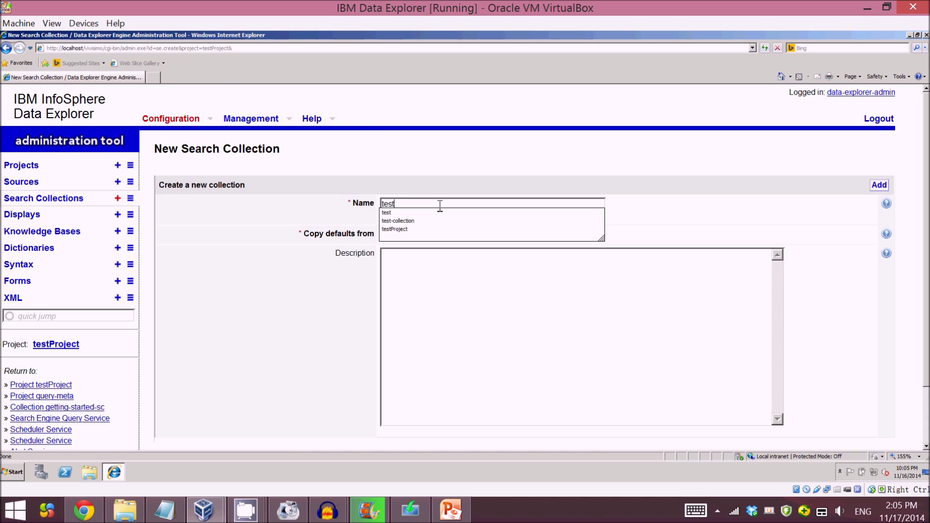
{"action": "type", "text": "engine"}
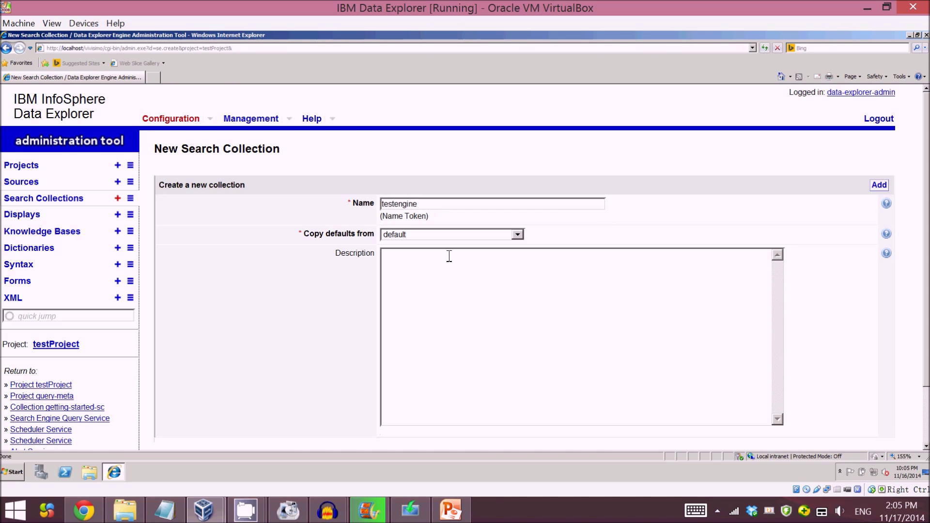
{"action": "left_click", "coordinate": [517, 235]}
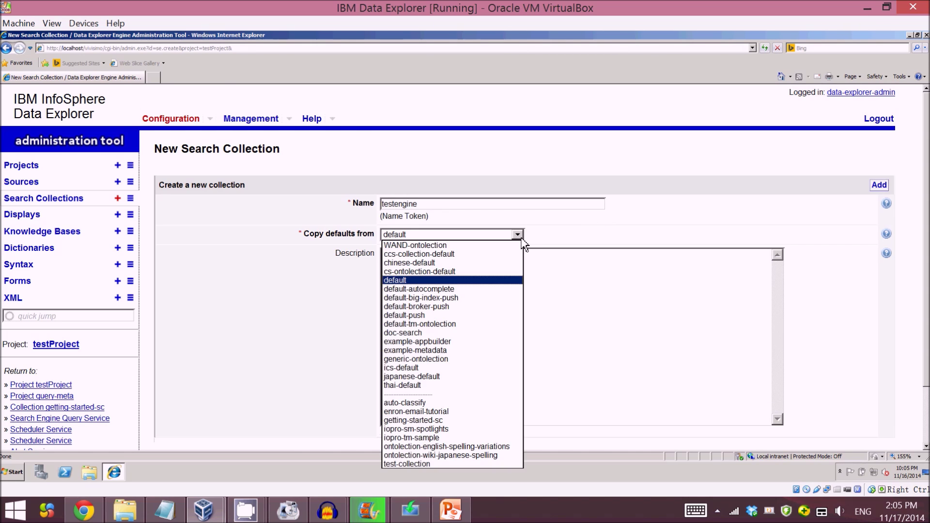
{"action": "left_click", "coordinate": [522, 239]}
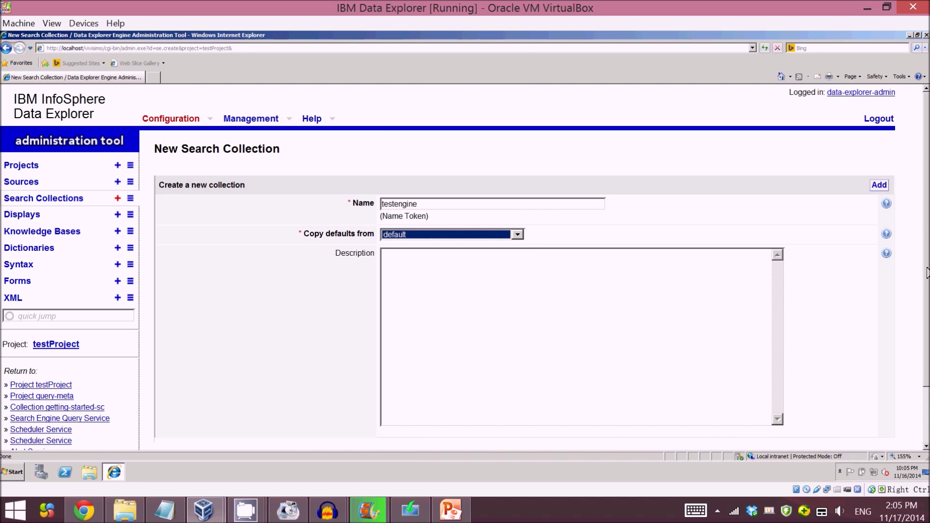
{"action": "scroll", "coordinate": [927, 310], "scroll_direction": "down", "scroll_amount": 2}
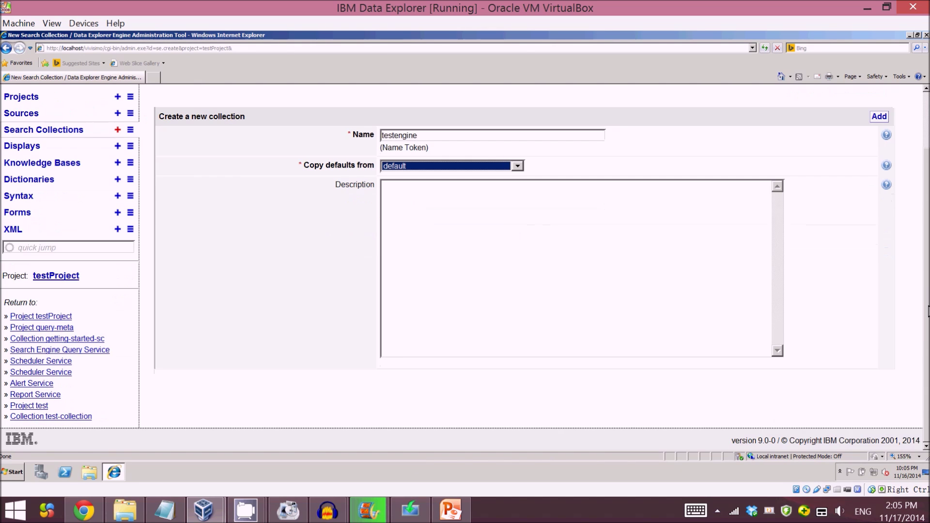
{"action": "scroll", "coordinate": [927, 310], "scroll_direction": "up", "scroll_amount": 2}
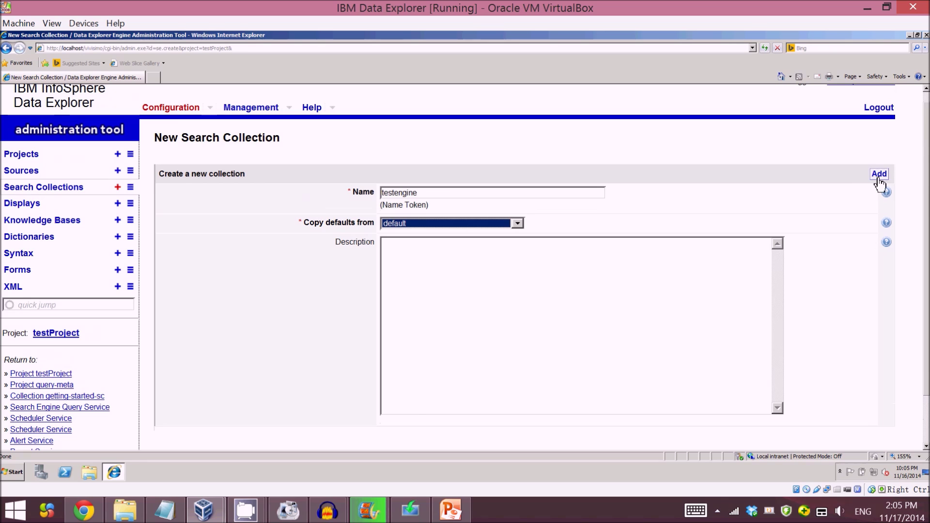
{"action": "left_click", "coordinate": [879, 177]}
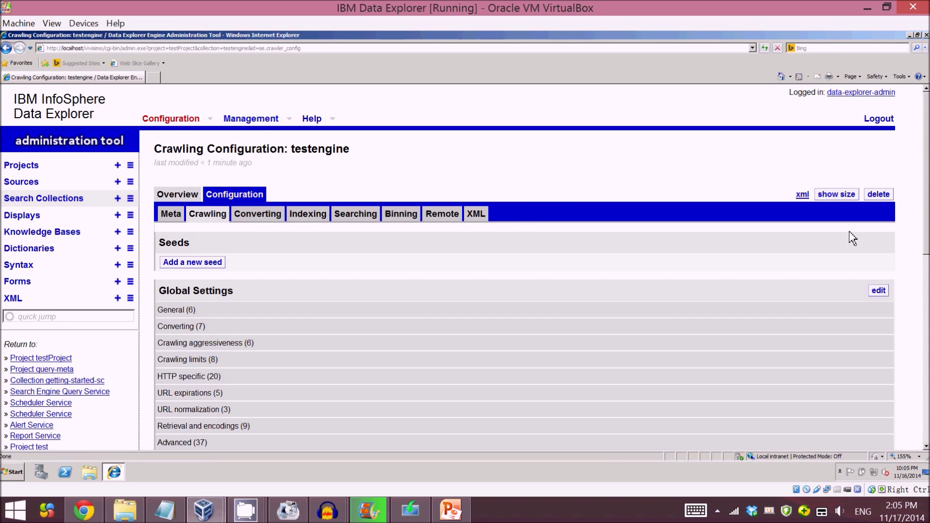
{"action": "scroll", "coordinate": [478, 190], "scroll_direction": "down", "scroll_amount": 1}
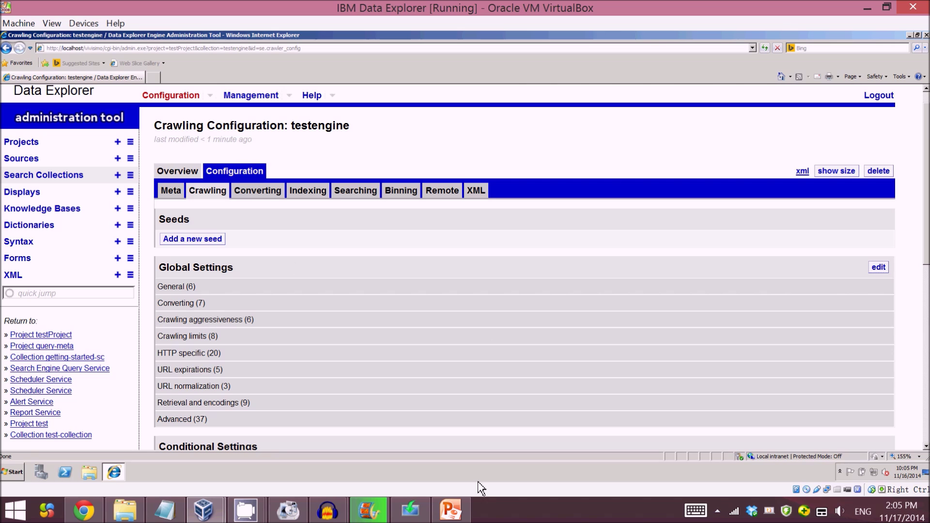
{"action": "left_click", "coordinate": [450, 510]}
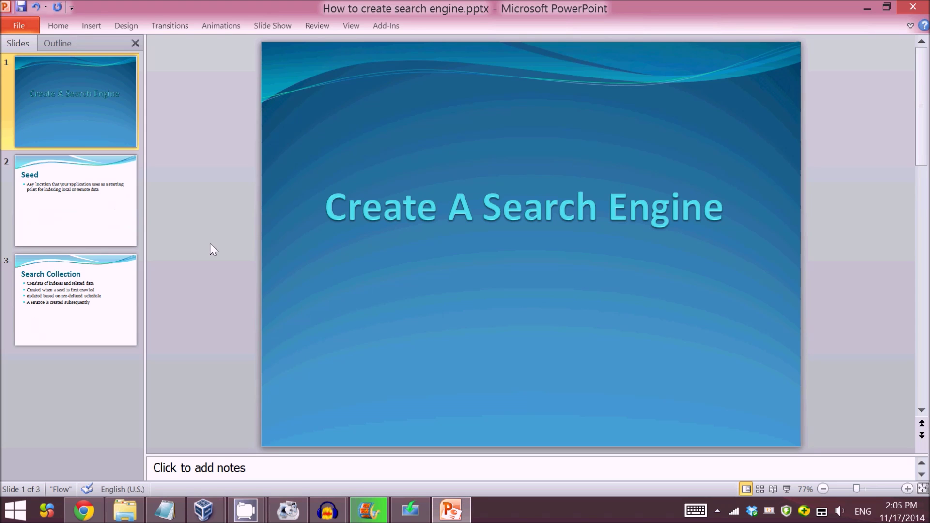
Step: Show the Seed slide in the PowerPoint presentation
{"action": "left_click", "coordinate": [100, 203]}
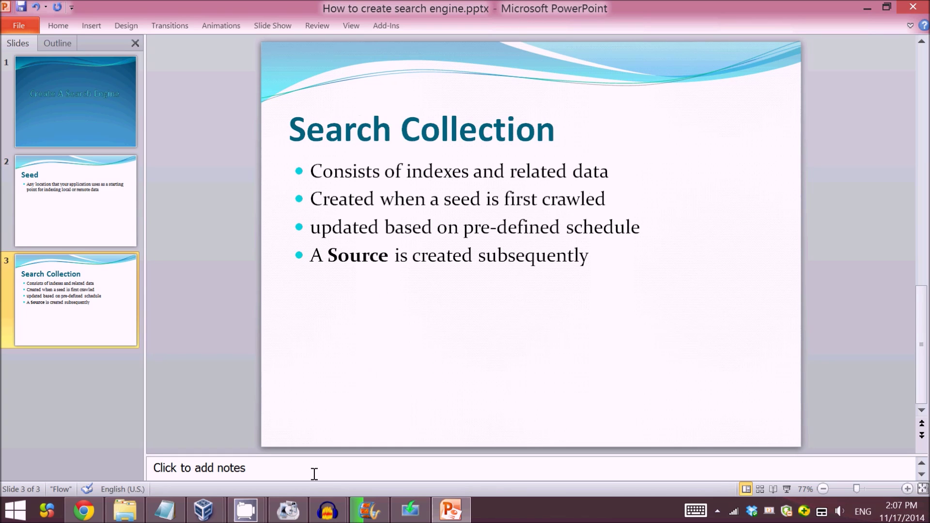
Step: Add a URLs seed to testengine's crawling configuration, then switch to the documentation browser
{"action": "mouse_move", "coordinate": [203, 510]}
{"action": "left_click", "coordinate": [289, 455]}
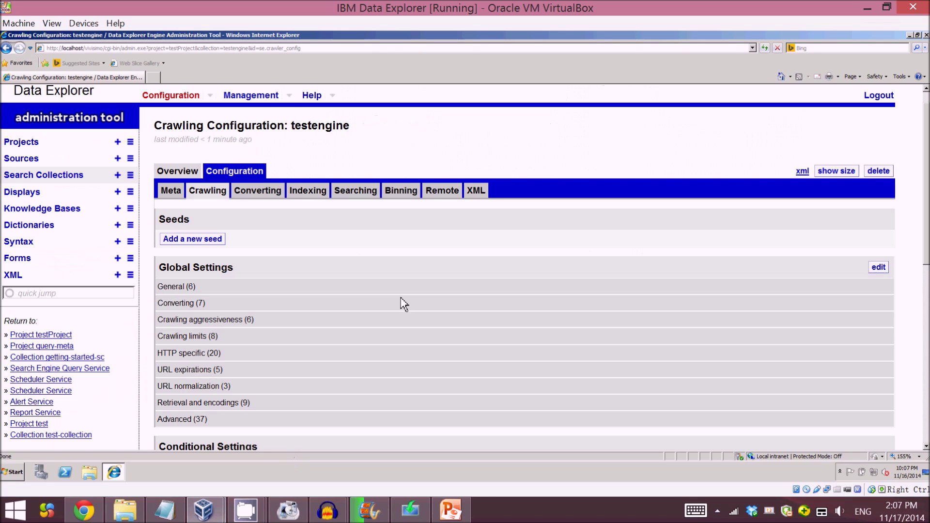
{"action": "left_click", "coordinate": [204, 244]}
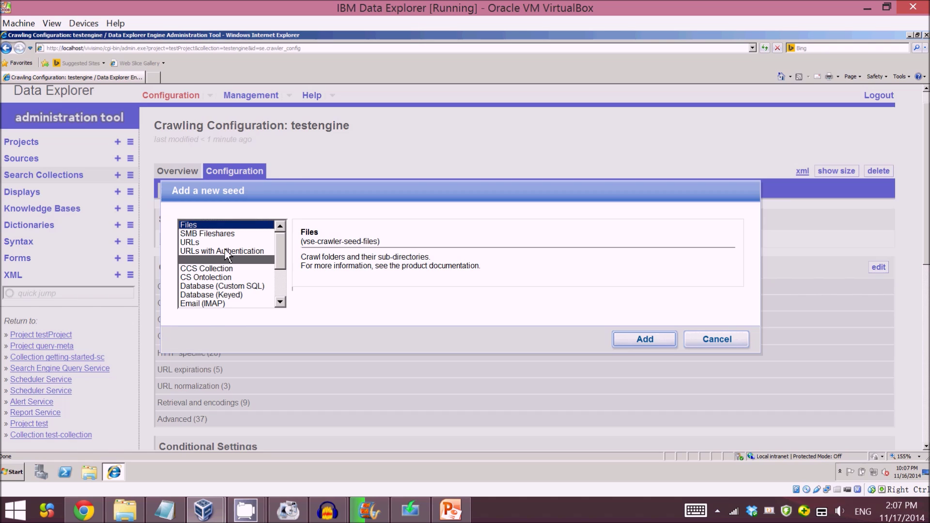
{"action": "left_click", "coordinate": [242, 245]}
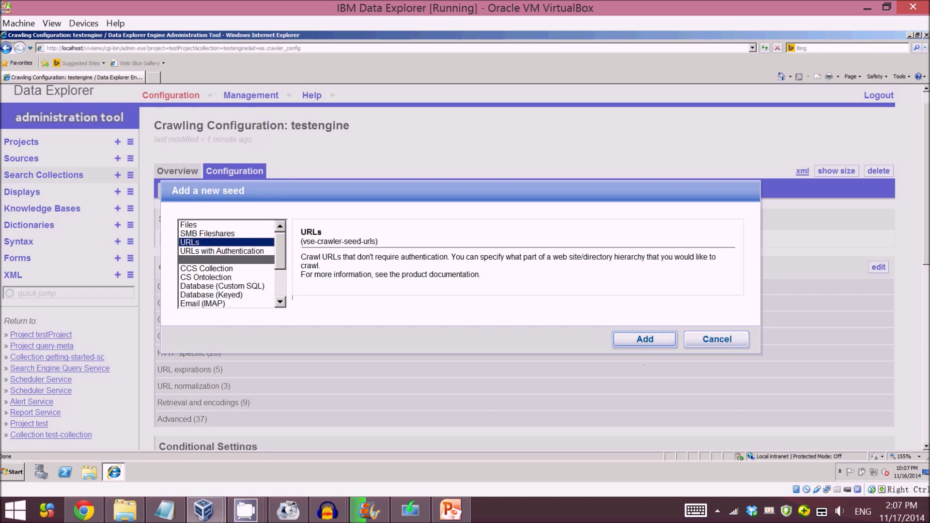
{"action": "left_click", "coordinate": [652, 344]}
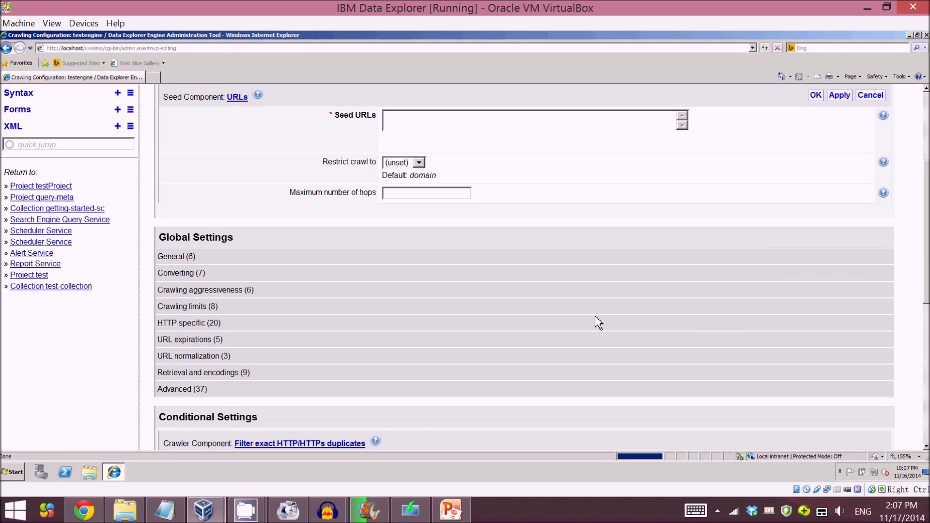
{"action": "scroll", "coordinate": [702, 249], "scroll_direction": "up", "scroll_amount": 1}
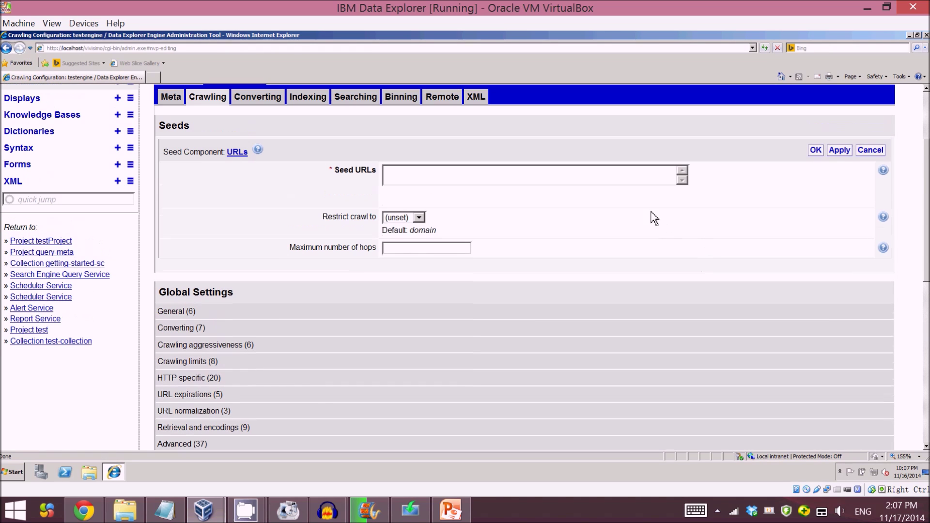
{"action": "left_click", "coordinate": [560, 179]}
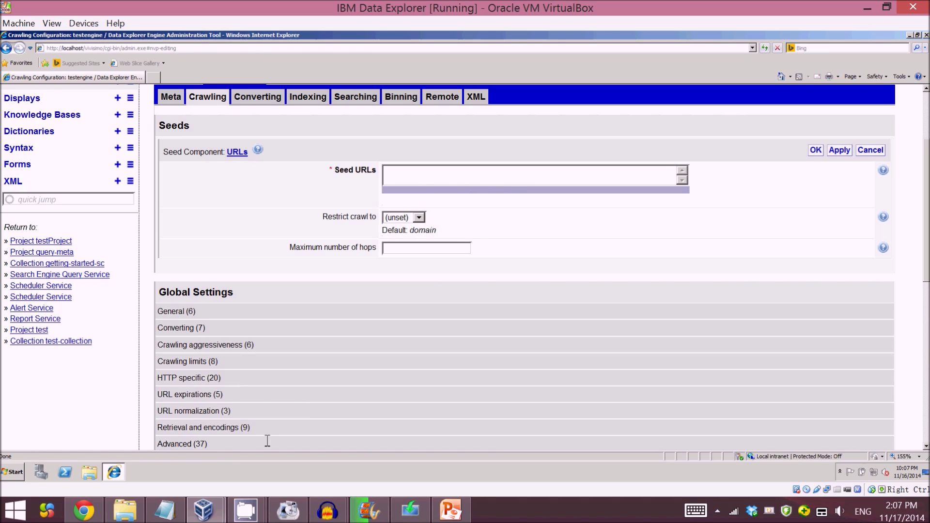
{"action": "left_click", "coordinate": [83, 510]}
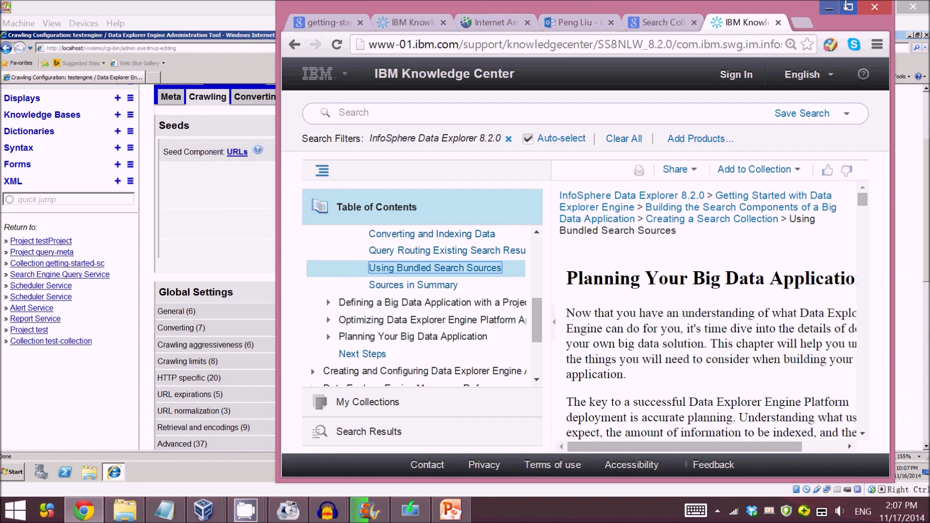
{"action": "left_click", "coordinate": [848, 7]}
{"action": "left_click", "coordinate": [340, 7]}
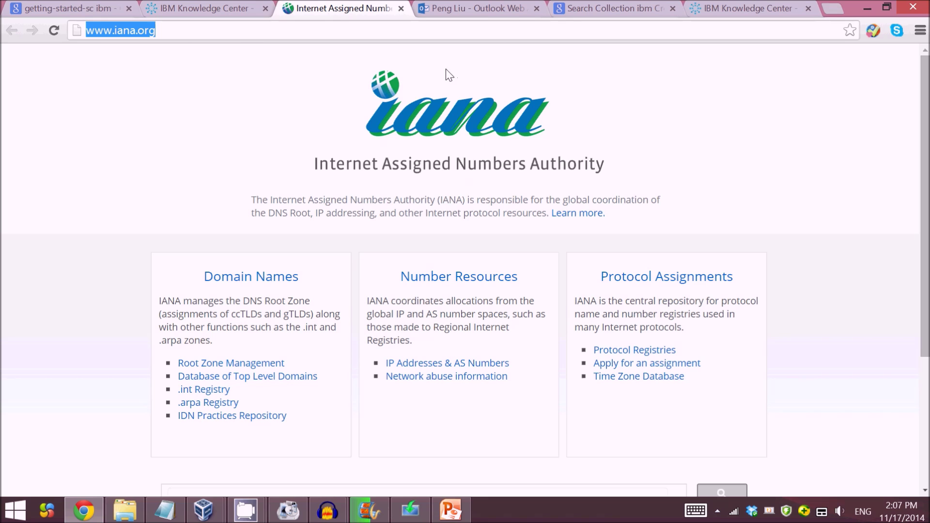
{"action": "left_click", "coordinate": [288, 511]}
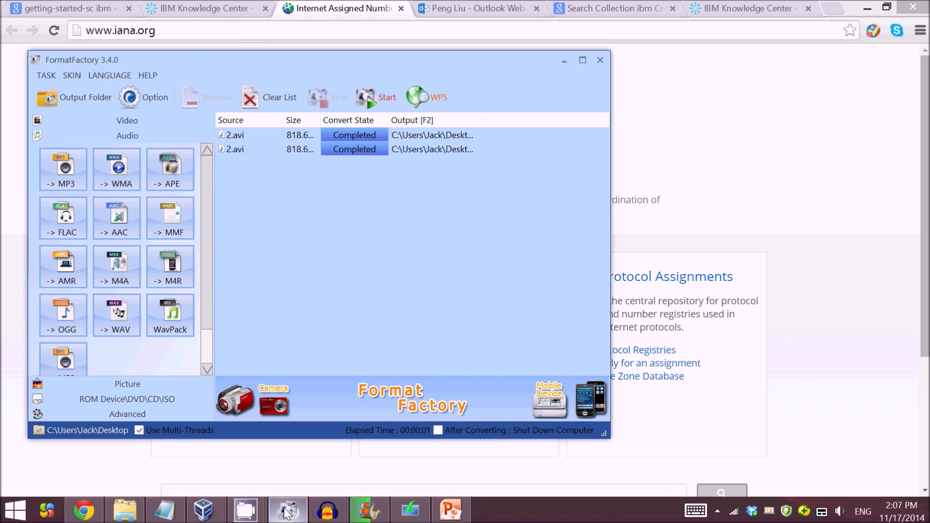
{"action": "mouse_move", "coordinate": [246, 509]}
{"action": "left_click", "coordinate": [267, 466]}
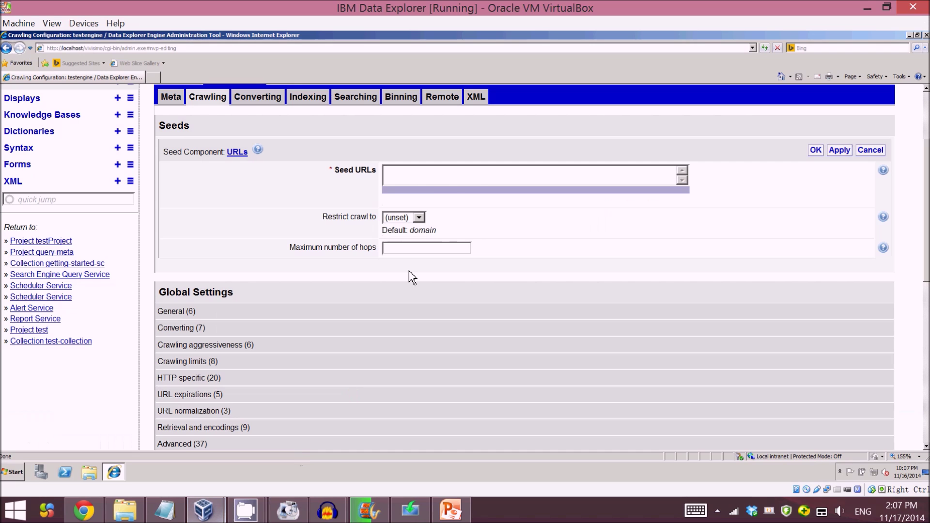
{"action": "left_click", "coordinate": [456, 174]}
{"action": "type", "text": "http://www.iana.org/"}
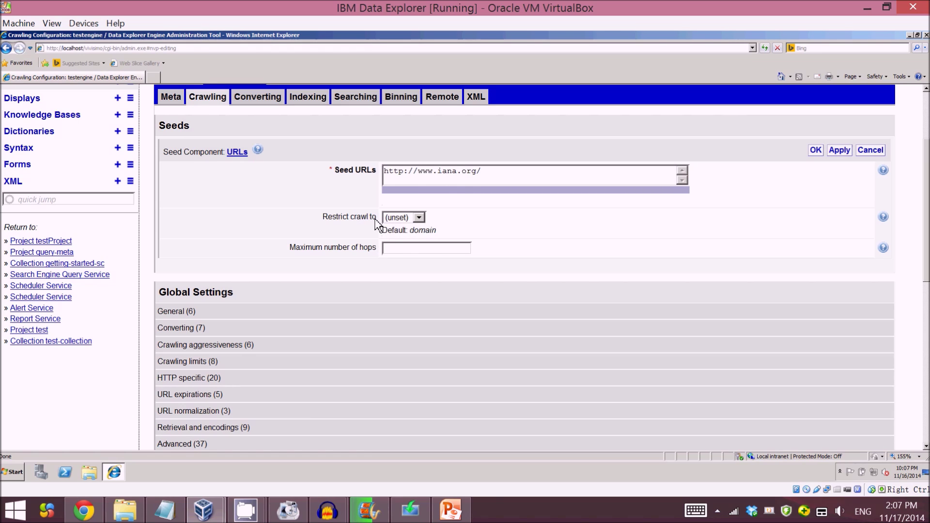
{"action": "left_click", "coordinate": [417, 219]}
{"action": "left_click", "coordinate": [425, 227]}
Step: Set maximum hops to 2, save the seed, and check it on the collection Overview
{"action": "left_click", "coordinate": [415, 253]}
{"action": "scroll", "coordinate": [524, 266], "scroll_direction": "down", "scroll_amount": 5}
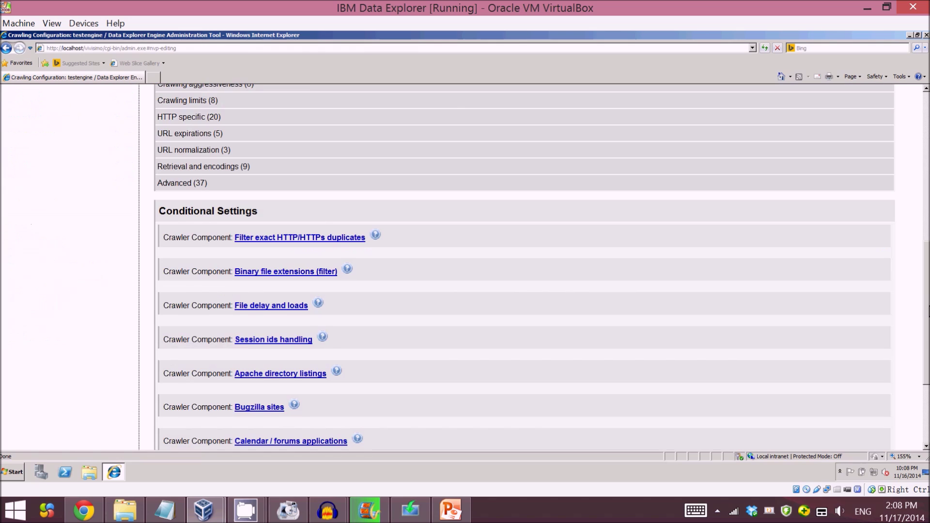
{"action": "scroll", "coordinate": [927, 358], "scroll_direction": "down", "scroll_amount": 3}
{"action": "scroll", "coordinate": [929, 152], "scroll_direction": "up", "scroll_amount": 8}
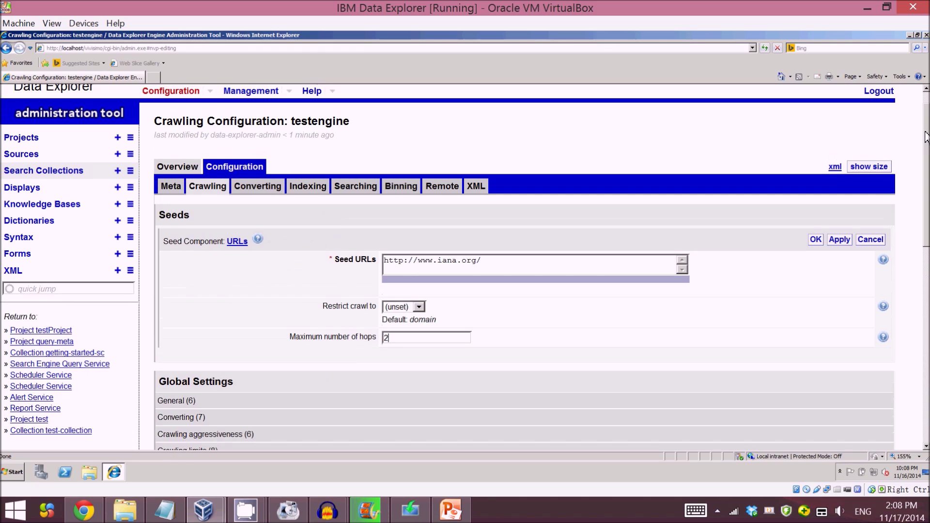
{"action": "left_click", "coordinate": [816, 243]}
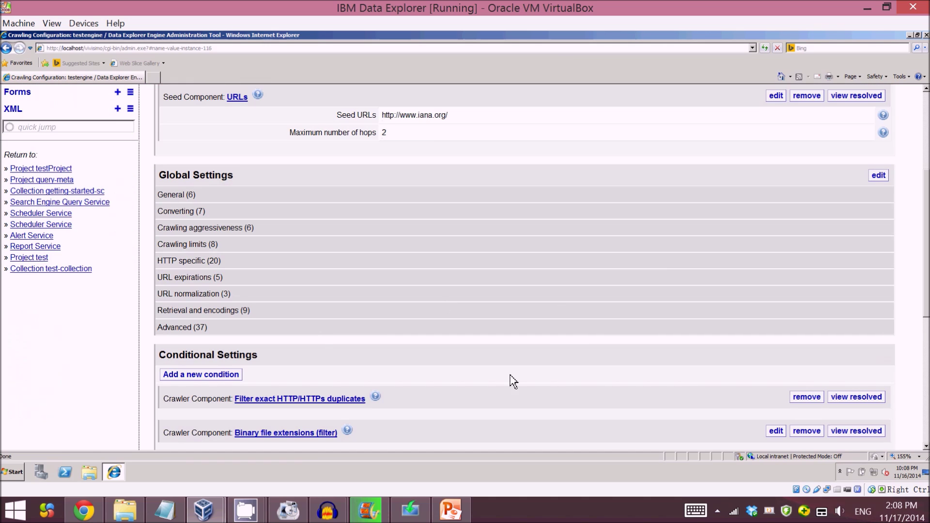
{"action": "scroll", "coordinate": [533, 373], "scroll_direction": "up", "scroll_amount": 3}
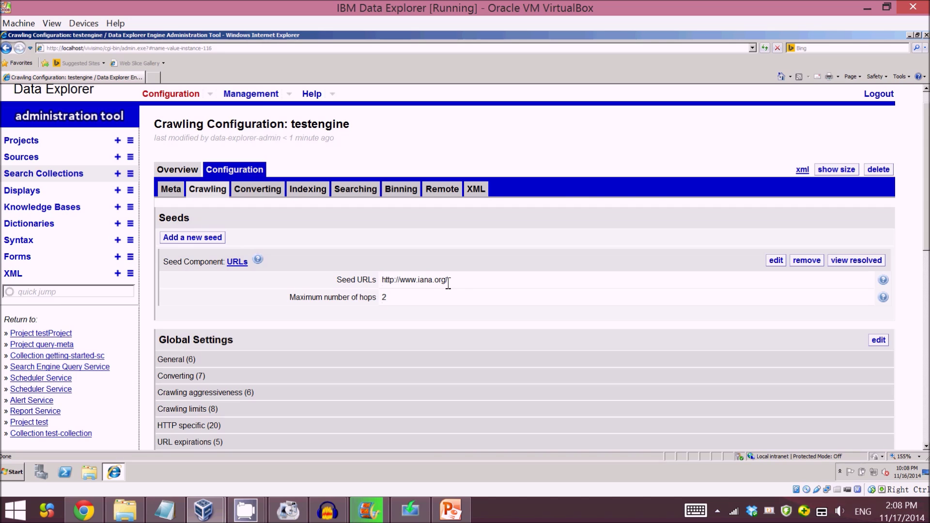
{"action": "left_click", "coordinate": [190, 174]}
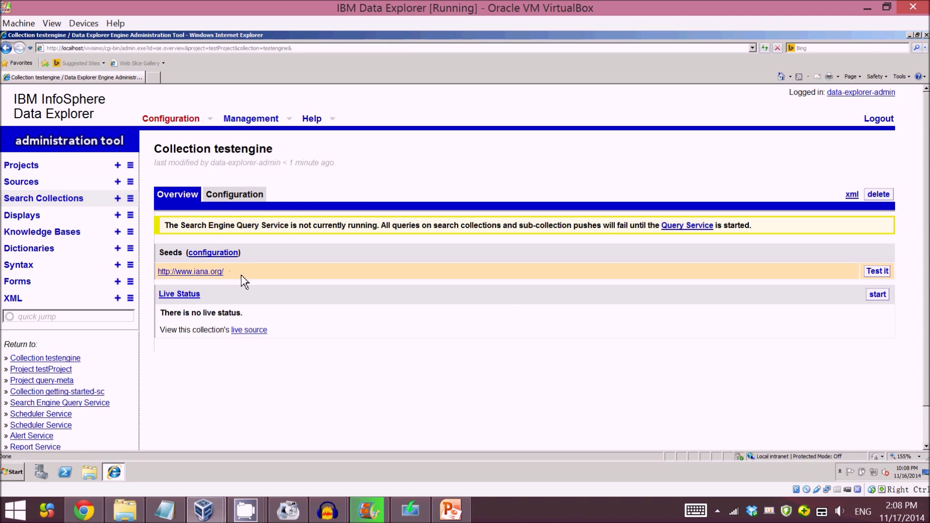
{"action": "left_click_drag", "start_coordinate": [180, 274], "coordinate": [165, 280]}
Step: Start crawling the testengine collection from Live Status
{"action": "left_click", "coordinate": [436, 371]}
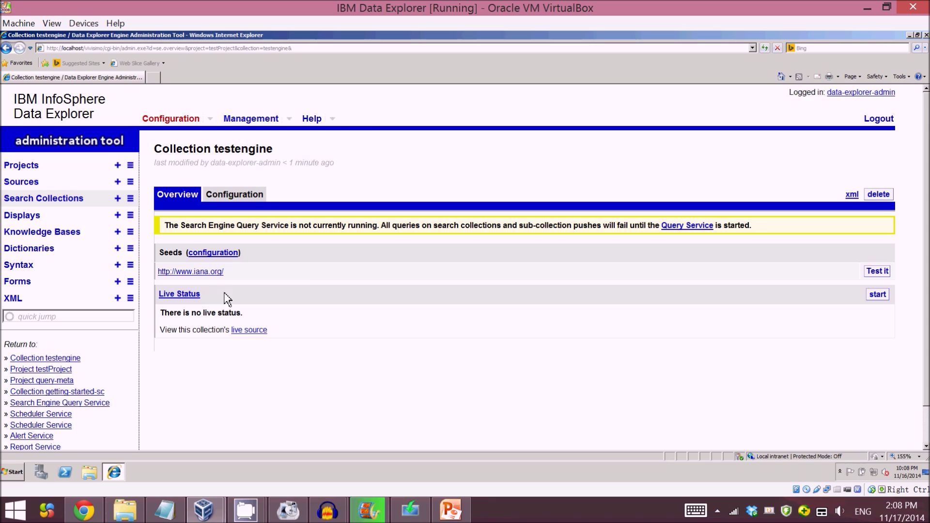
{"action": "left_click", "coordinate": [881, 297]}
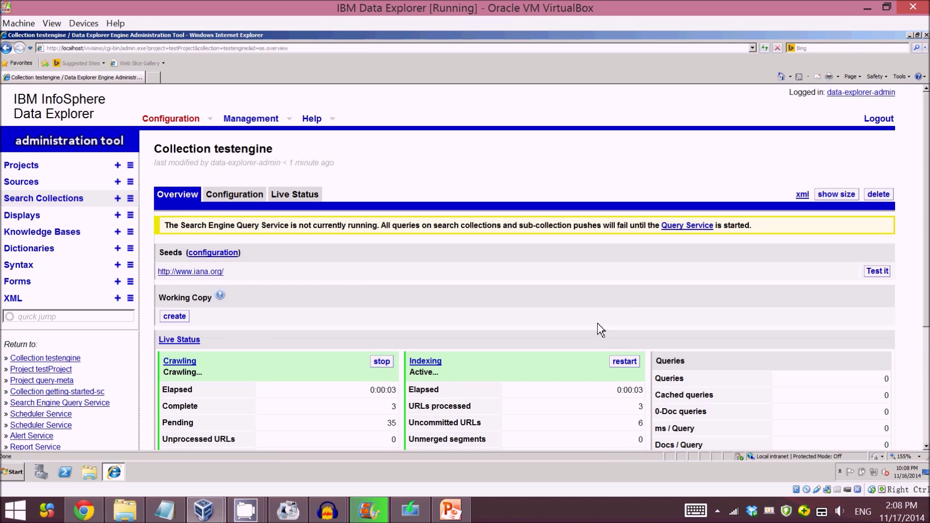
{"action": "scroll", "coordinate": [925, 305], "scroll_direction": "down", "scroll_amount": 3}
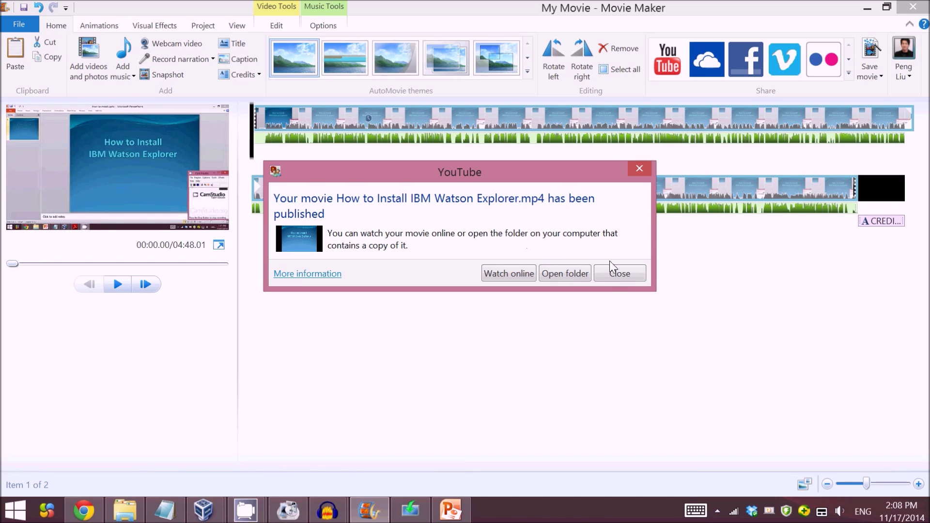
Step: Close the Movie Maker YouTube-published notice and return to Data Explorer
{"action": "left_click", "coordinate": [615, 273]}
{"action": "mouse_move", "coordinate": [203, 510]}
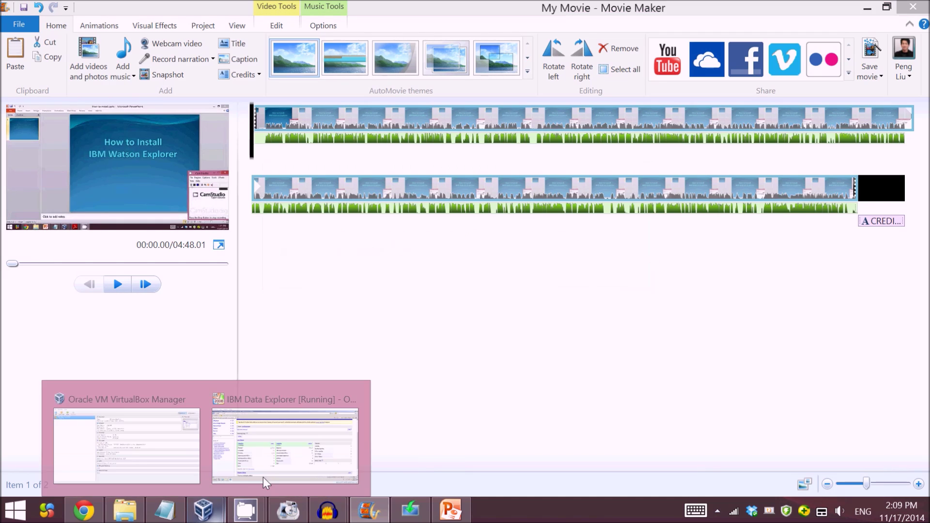
{"action": "left_click", "coordinate": [264, 483]}
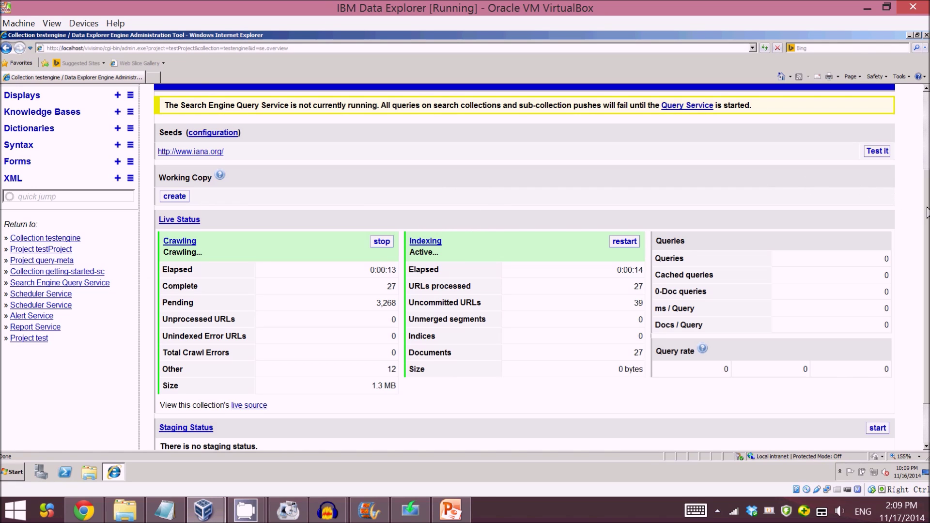
Step: Stop the testengine crawler at 37 completed URLs
{"action": "scroll", "coordinate": [928, 216], "scroll_direction": "up", "scroll_amount": 2}
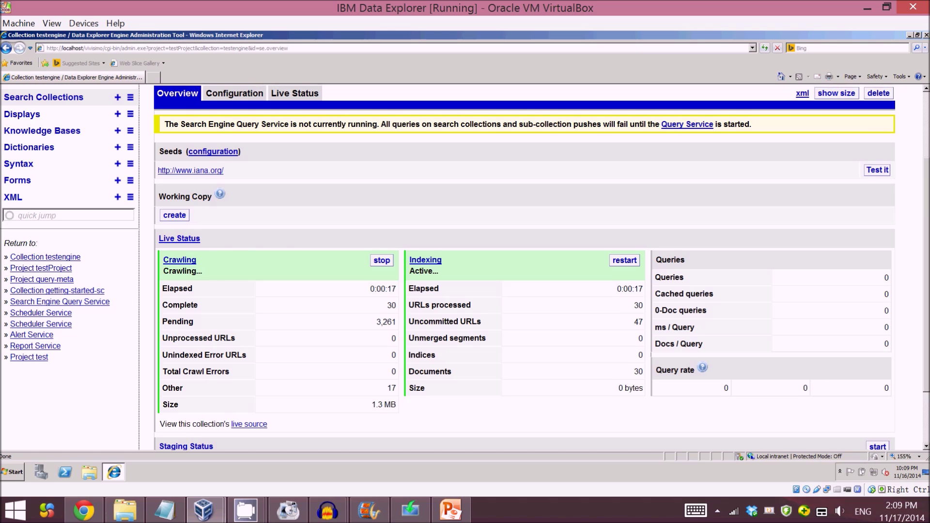
{"action": "scroll", "coordinate": [929, 199], "scroll_direction": "up", "scroll_amount": 1}
{"action": "scroll", "coordinate": [927, 215], "scroll_direction": "down", "scroll_amount": 1}
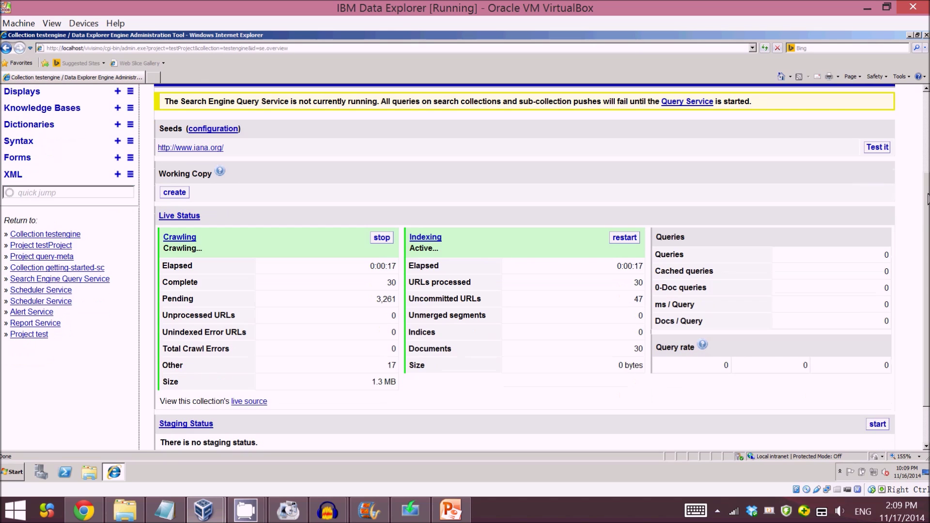
{"action": "scroll", "coordinate": [926, 216], "scroll_direction": "up", "scroll_amount": 1}
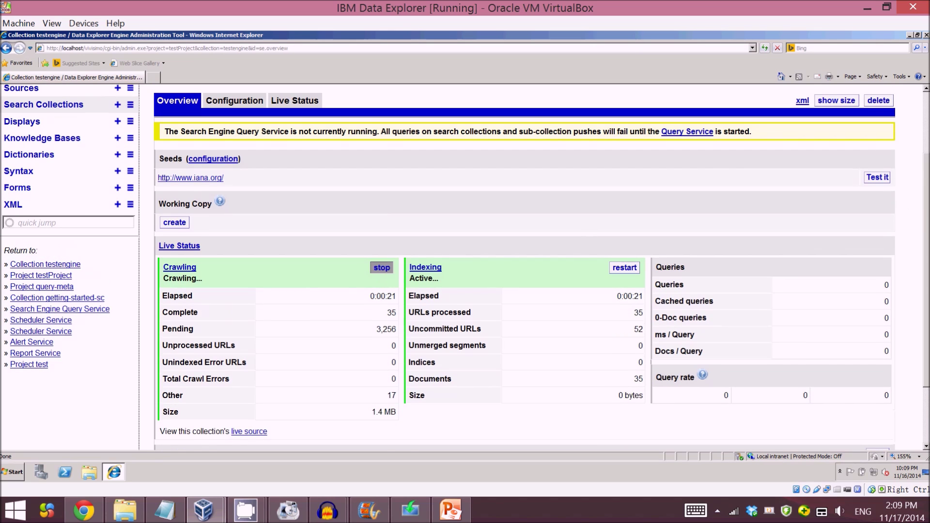
{"action": "left_click", "coordinate": [383, 269]}
Step: Navigate via the sidebar through testProject and testengine to the Search Collections list
{"action": "scroll", "coordinate": [925, 230], "scroll_direction": "up", "scroll_amount": 3}
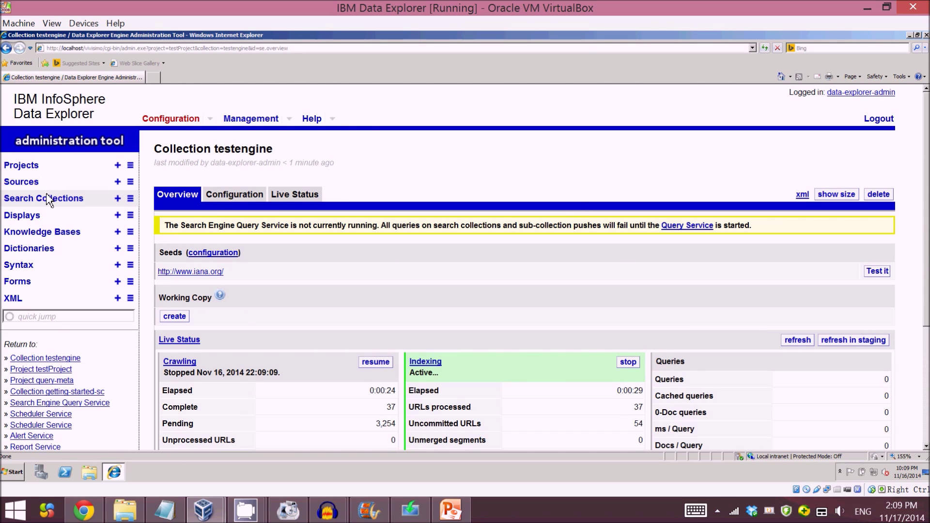
{"action": "left_click", "coordinate": [27, 170]}
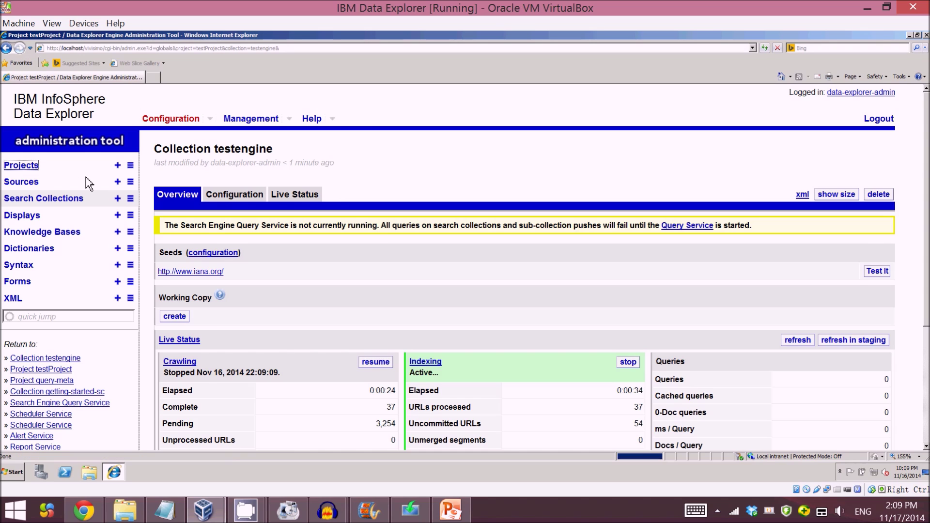
{"action": "left_click", "coordinate": [44, 198]}
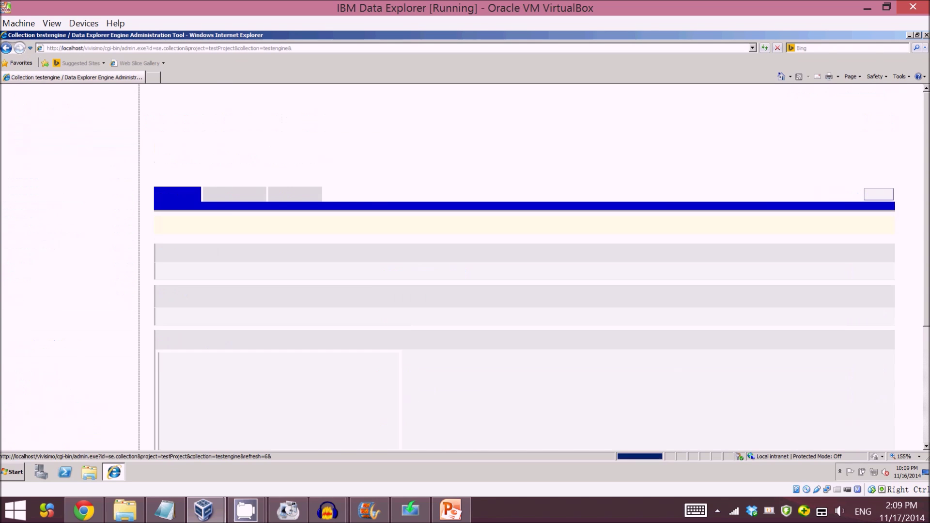
{"action": "scroll", "coordinate": [395, 313], "scroll_direction": "down", "scroll_amount": 1}
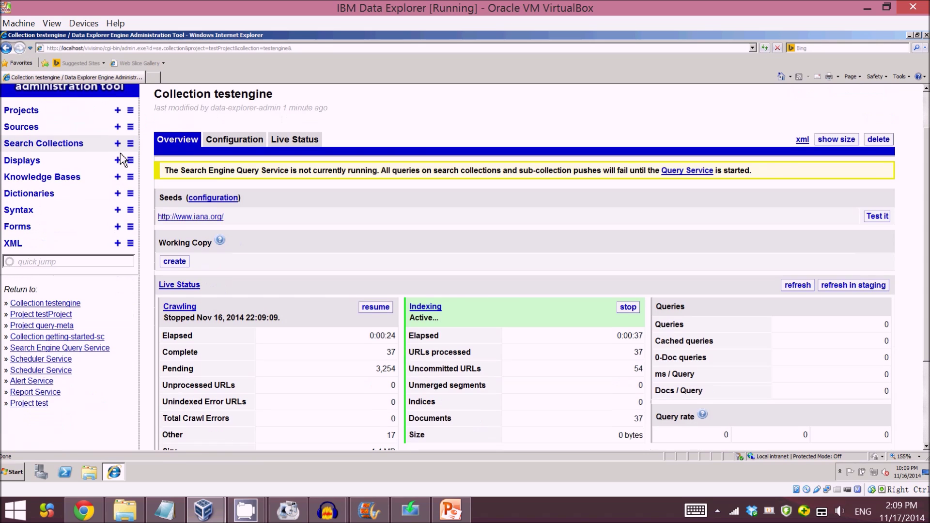
{"action": "left_click", "coordinate": [131, 143]}
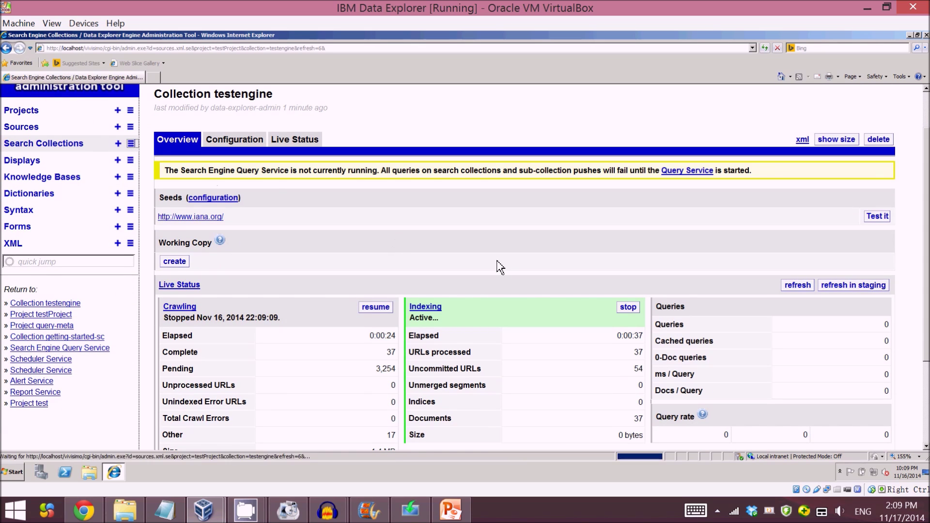
{"action": "scroll", "coordinate": [636, 321], "scroll_direction": "down", "scroll_amount": 3}
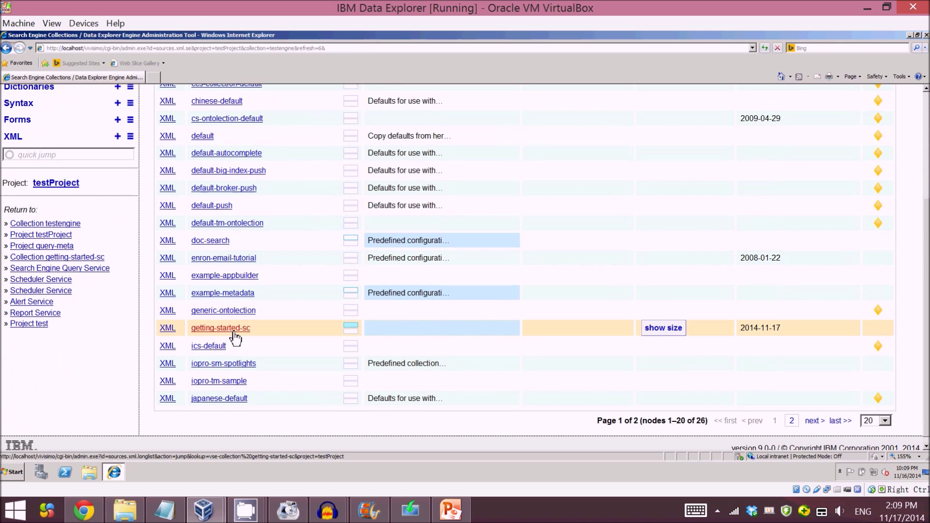
{"action": "left_click", "coordinate": [235, 334]}
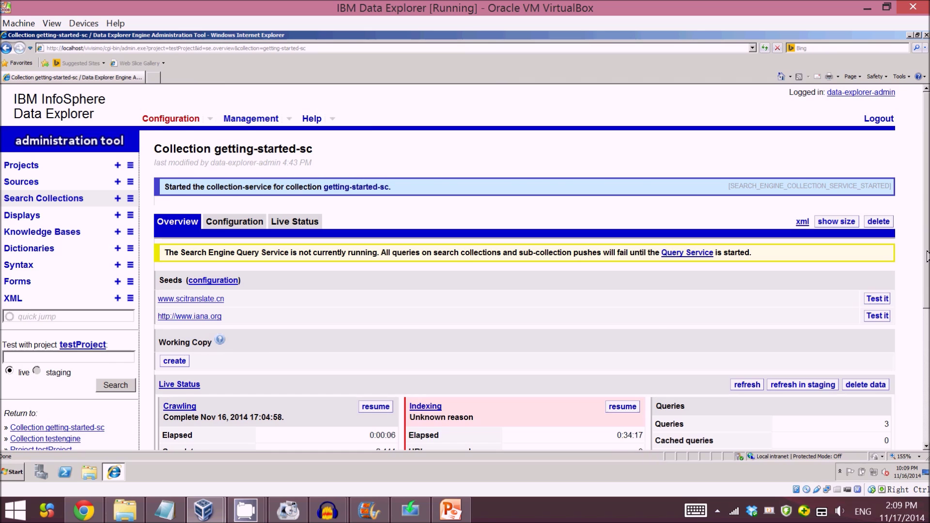
{"action": "scroll", "coordinate": [927, 257], "scroll_direction": "down", "scroll_amount": 3}
{"action": "scroll", "coordinate": [927, 257], "scroll_direction": "up", "scroll_amount": 3}
{"action": "scroll", "coordinate": [928, 257], "scroll_direction": "down", "scroll_amount": 2}
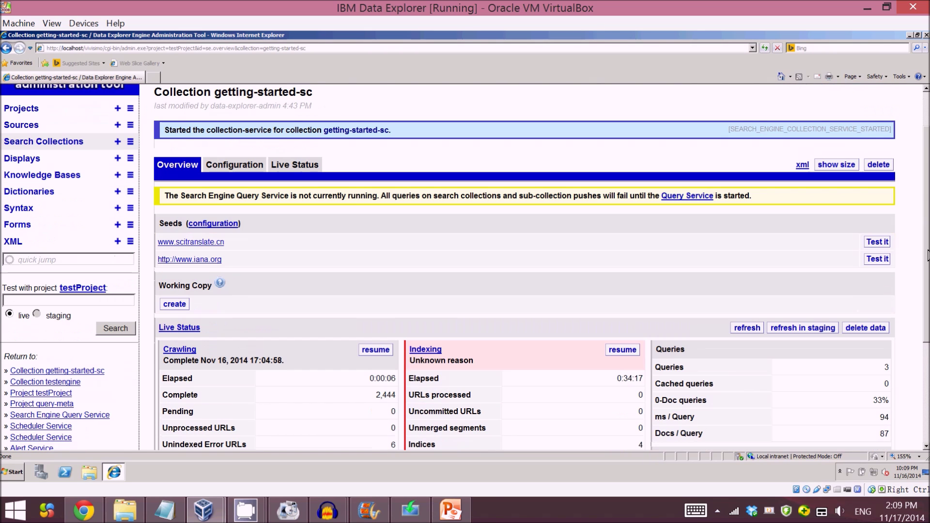
{"action": "left_click_drag", "start_coordinate": [223, 261], "coordinate": [168, 265]}
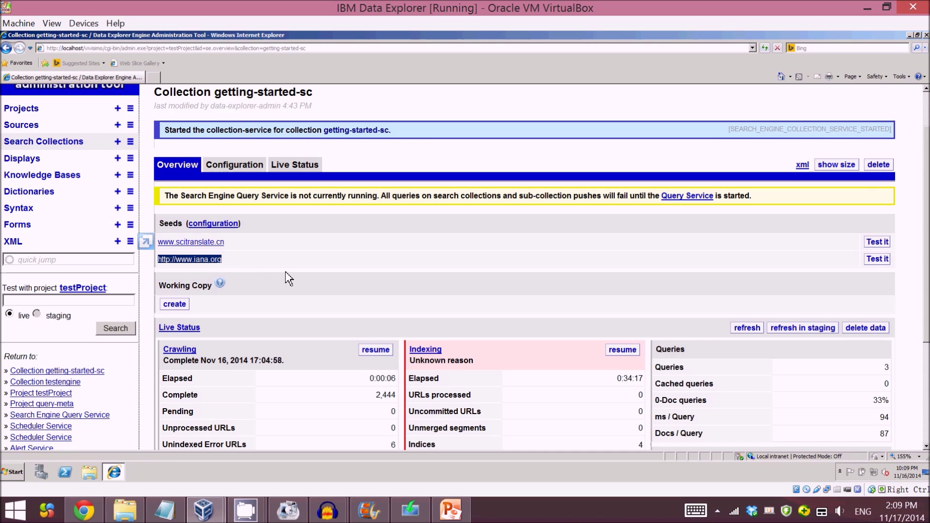
{"action": "scroll", "coordinate": [926, 192], "scroll_direction": "down", "scroll_amount": 1}
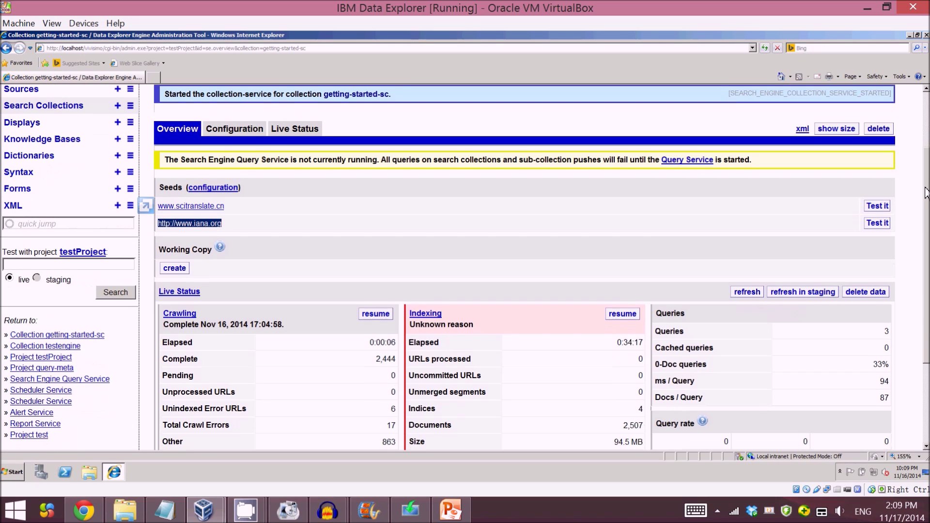
{"action": "scroll", "coordinate": [328, 245], "scroll_direction": "down", "scroll_amount": 2}
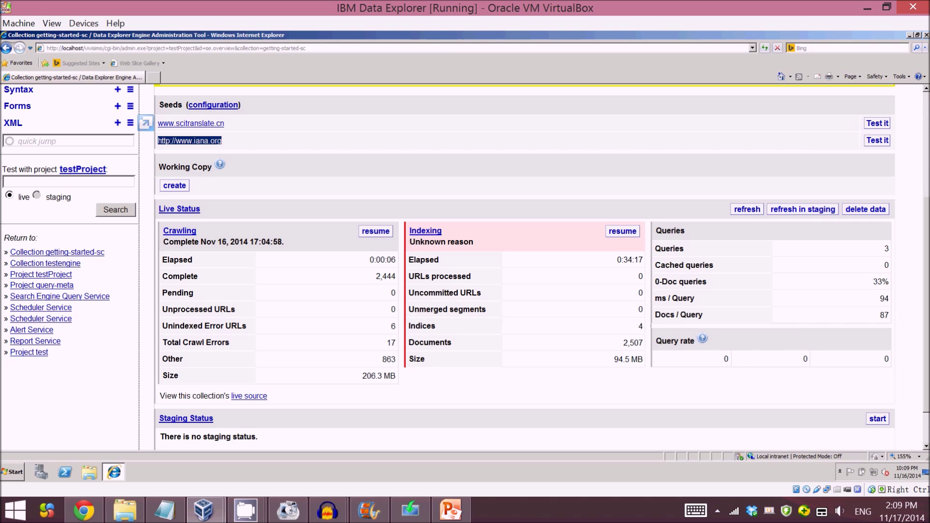
{"action": "scroll", "coordinate": [925, 237], "scroll_direction": "up", "scroll_amount": 3}
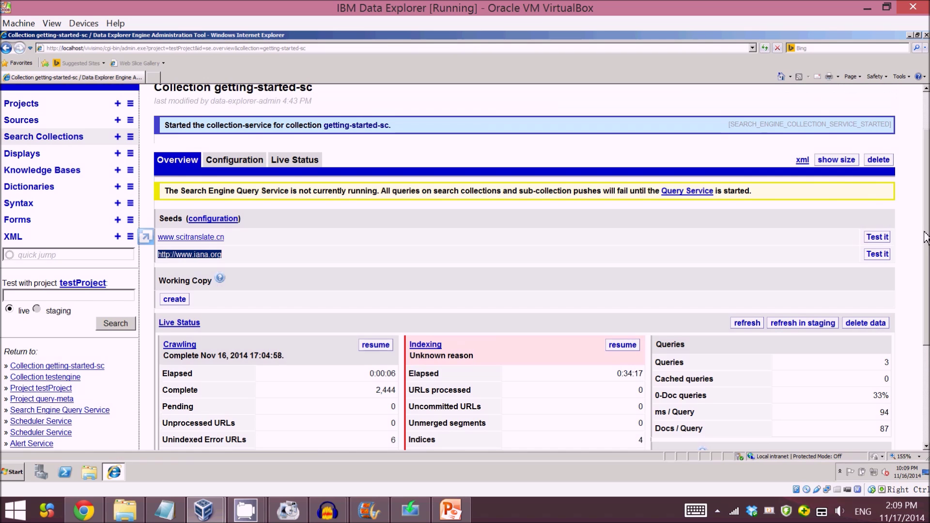
{"action": "scroll", "coordinate": [925, 237], "scroll_direction": "up", "scroll_amount": 2}
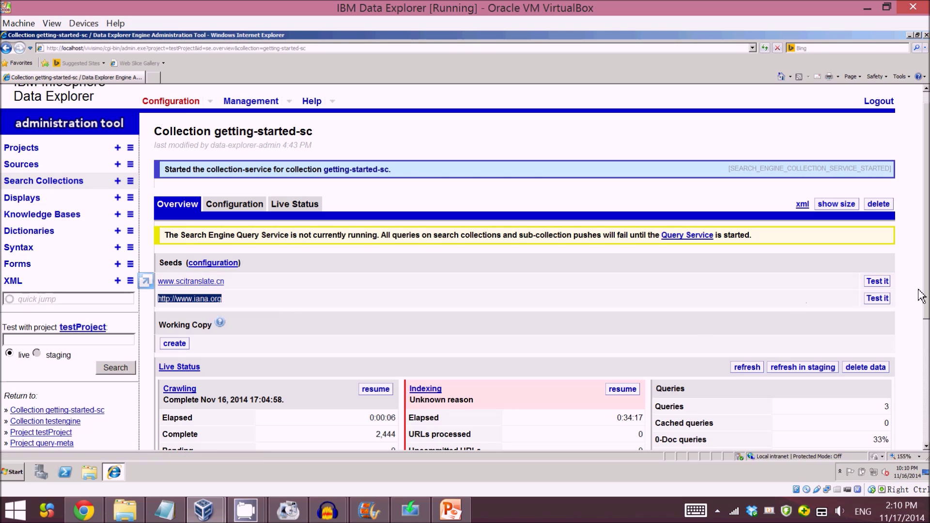
{"action": "left_click", "coordinate": [843, 303]}
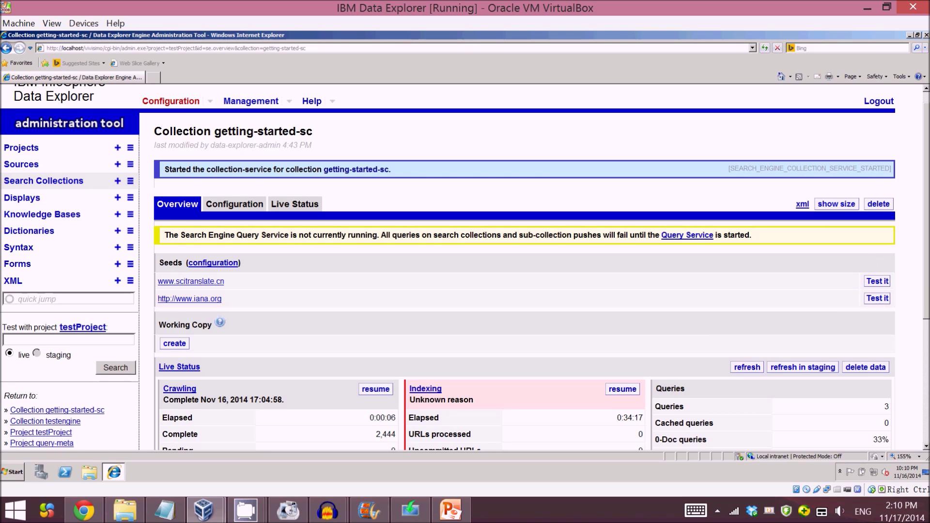
{"action": "scroll", "coordinate": [523, 266], "scroll_direction": "down", "scroll_amount": 1}
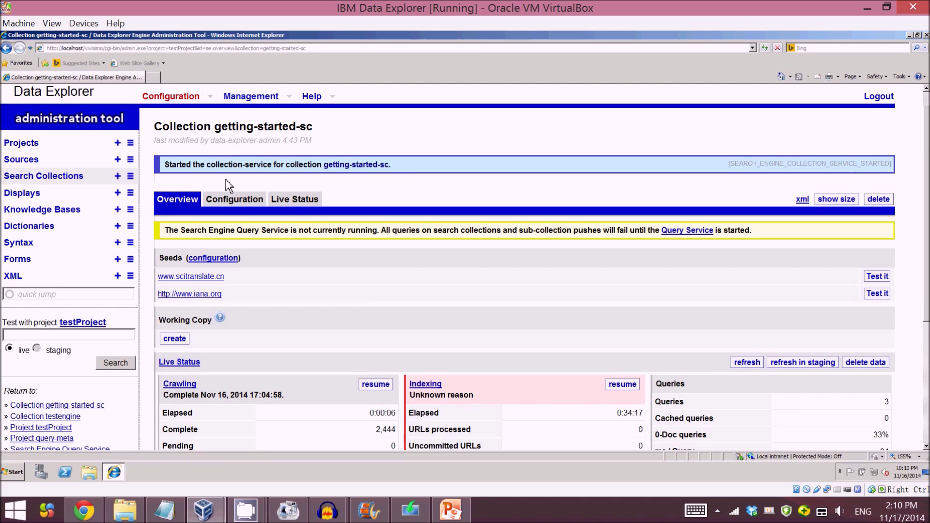
{"action": "left_click", "coordinate": [206, 196]}
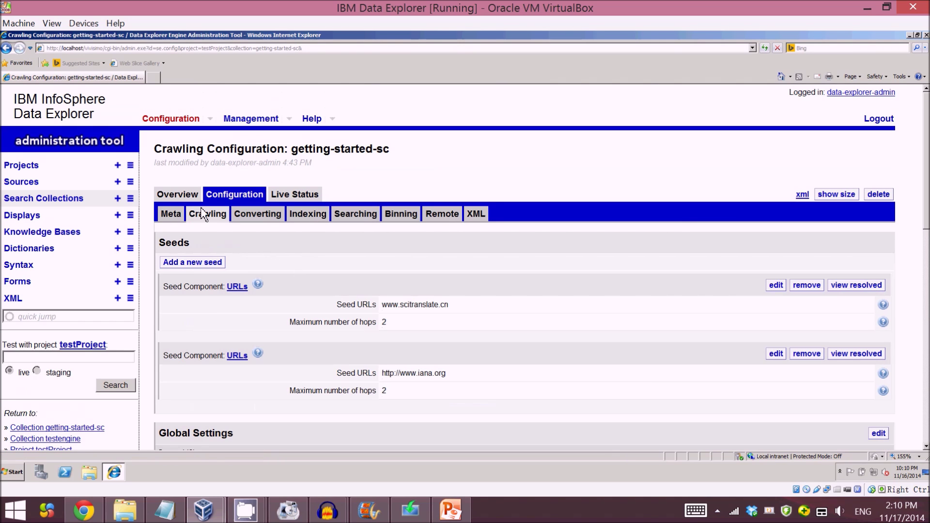
{"action": "left_click", "coordinate": [189, 196]}
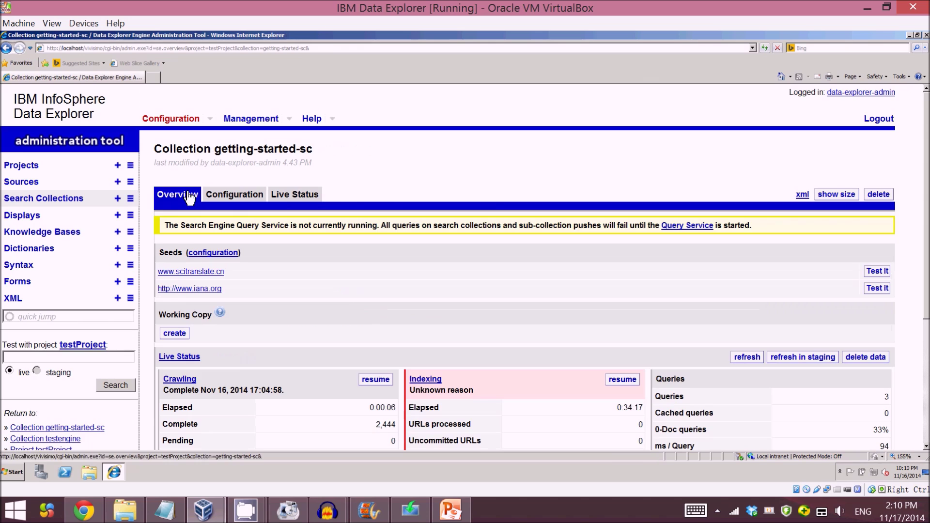
{"action": "left_click", "coordinate": [253, 126]}
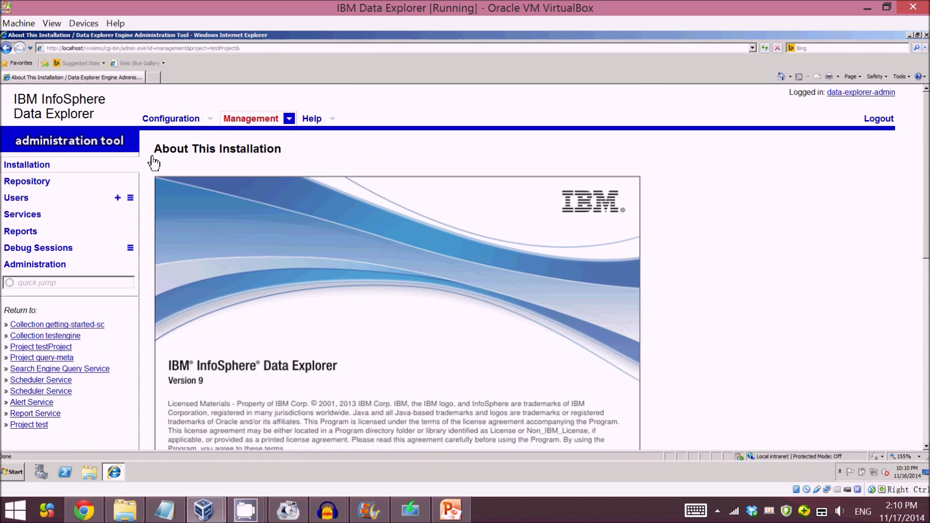
Step: Start the Search Engine Query Service under Management > Services, then reopen testProject's configuration
{"action": "left_click", "coordinate": [31, 219]}
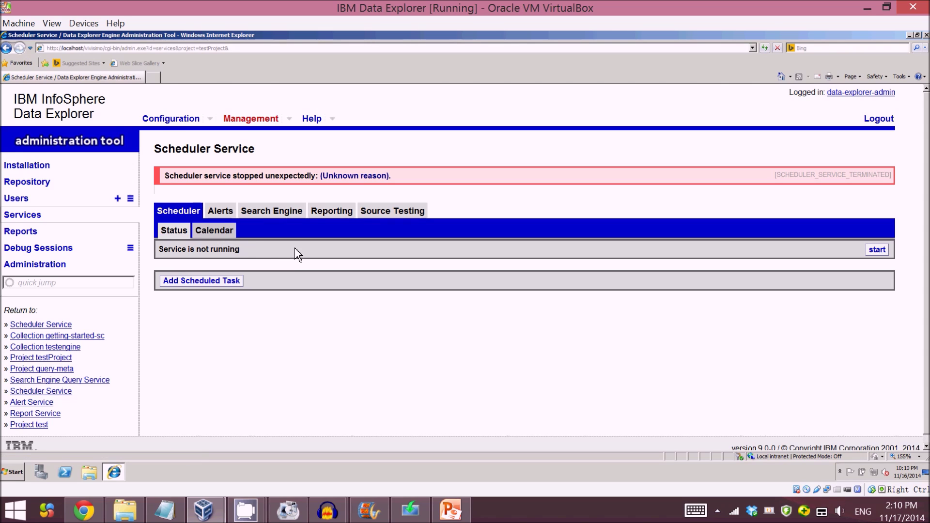
{"action": "left_click", "coordinate": [283, 222]}
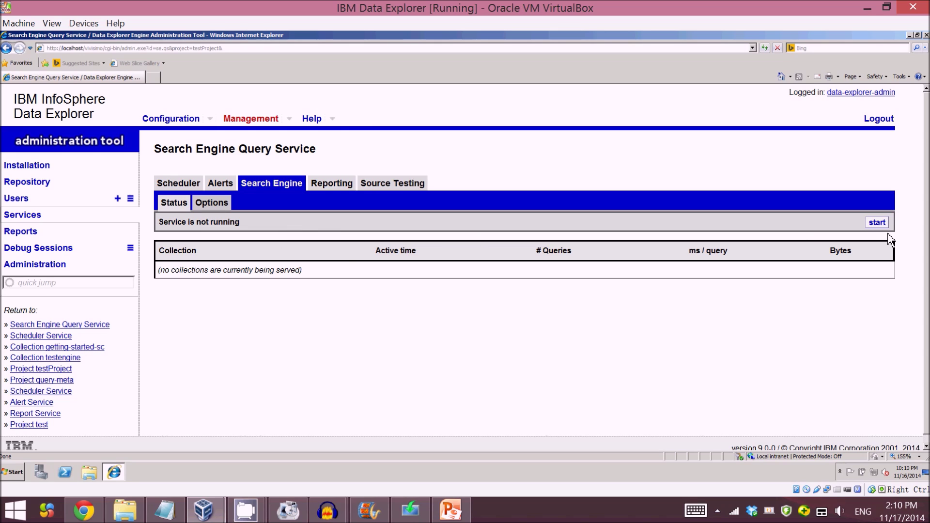
{"action": "left_click", "coordinate": [877, 222]}
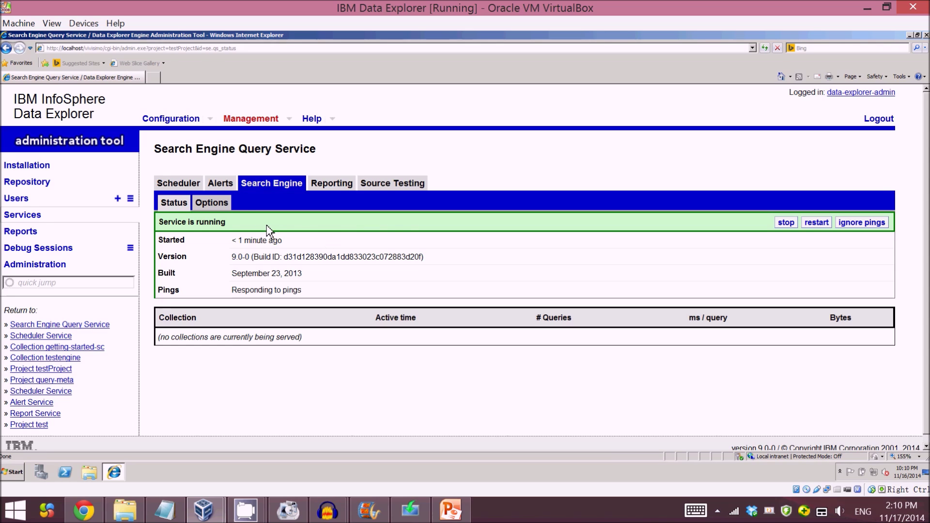
{"action": "left_click", "coordinate": [192, 189]}
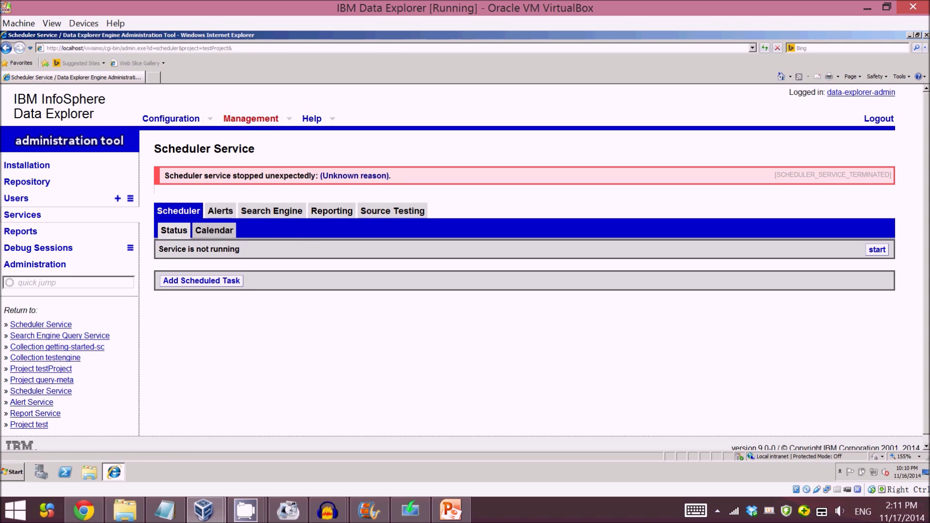
{"action": "left_click", "coordinate": [180, 122]}
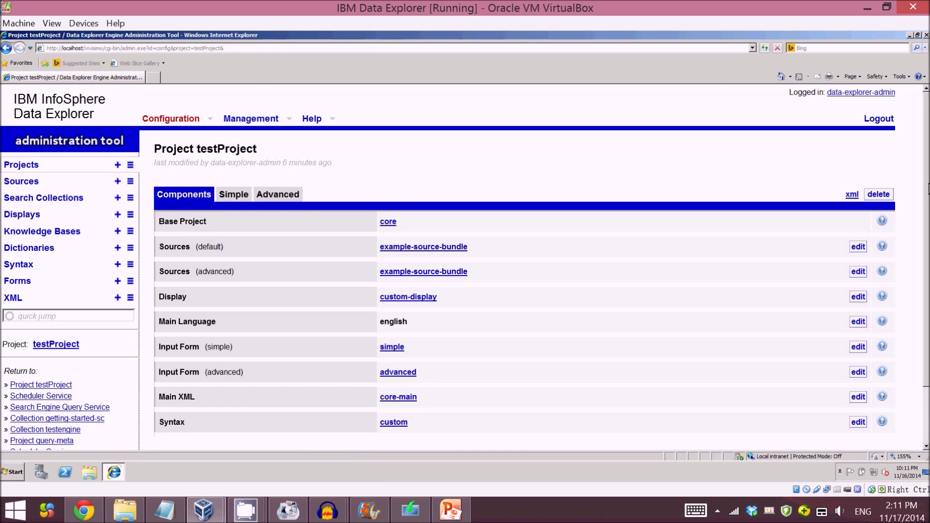
Step: Leave the testProject page and open the list of all projects from the sidebar
{"action": "scroll", "coordinate": [359, 170], "scroll_direction": "down", "scroll_amount": 1}
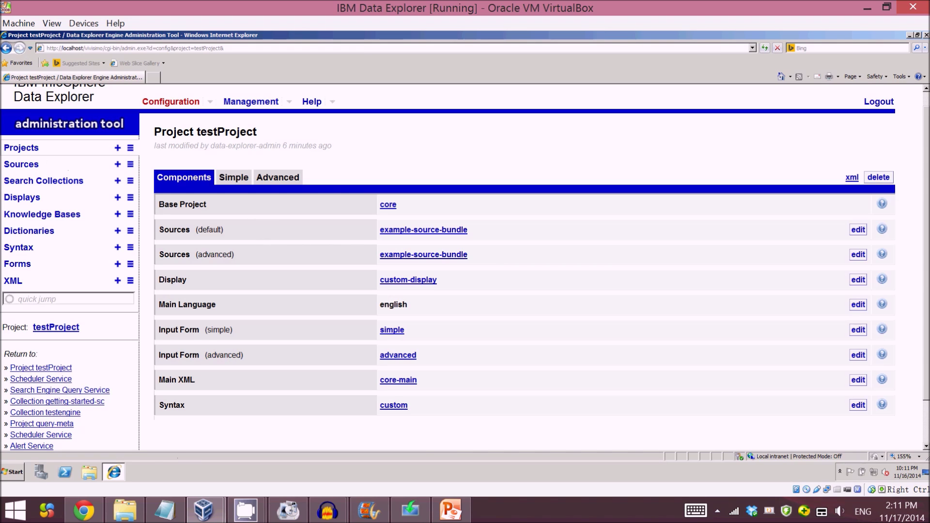
{"action": "left_click", "coordinate": [134, 150]}
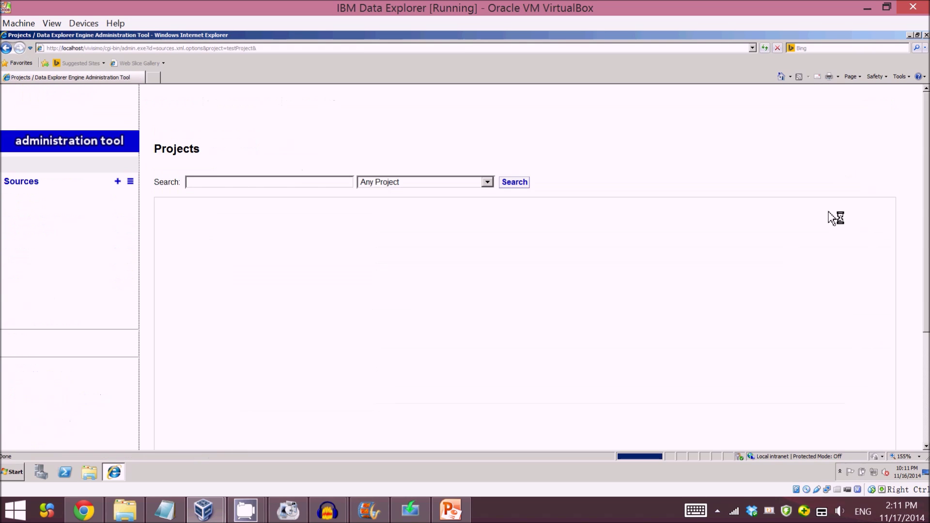
Step: Open query-meta, check its getting-started-sc source, launch its search page, then show Chrome's IANA homepage
{"action": "scroll", "coordinate": [659, 260], "scroll_direction": "down", "scroll_amount": 3}
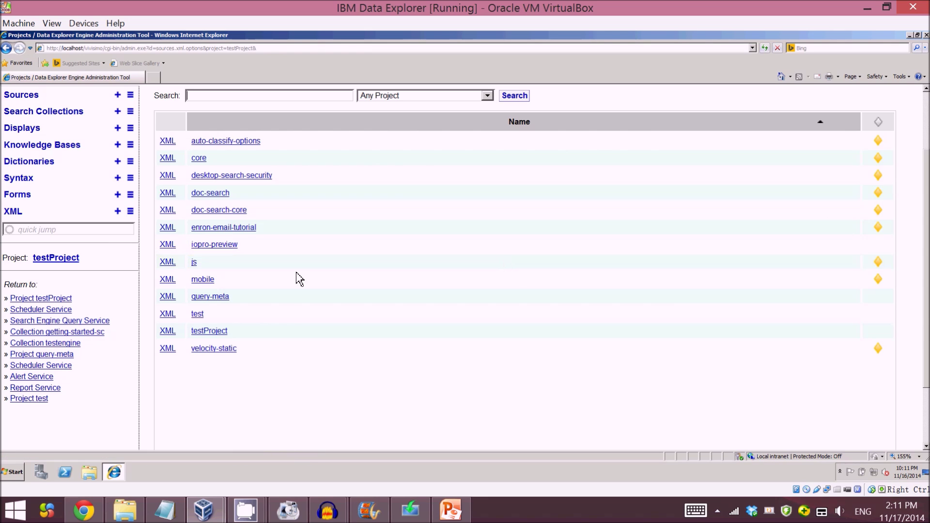
{"action": "left_click", "coordinate": [219, 301]}
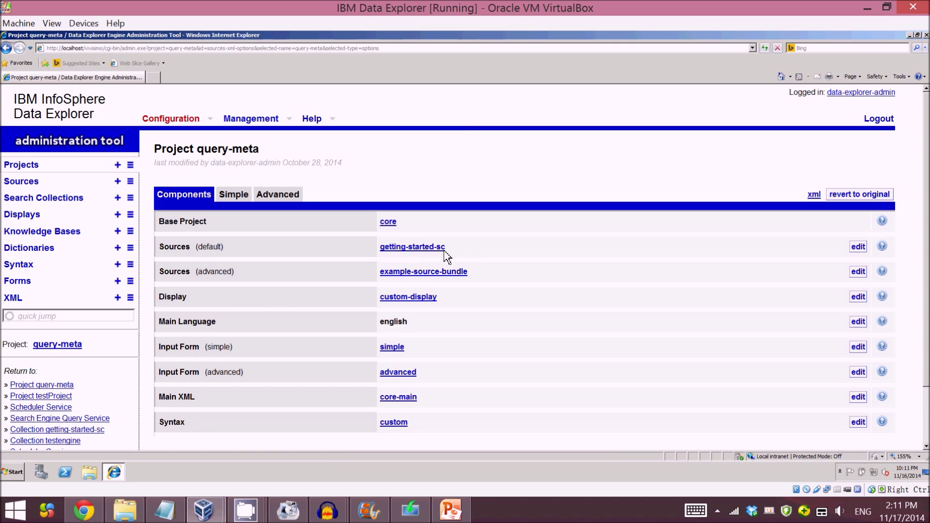
{"action": "left_click_drag", "start_coordinate": [449, 255], "coordinate": [367, 229]}
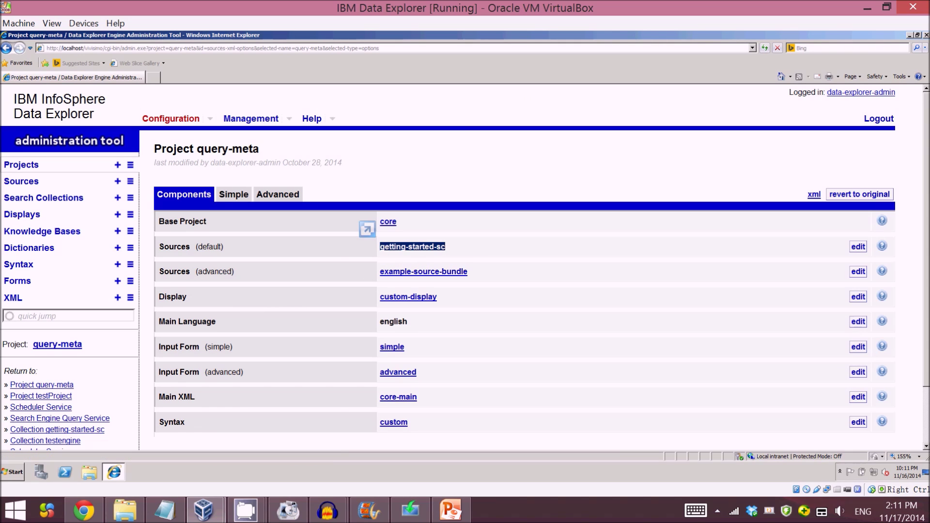
{"action": "left_click", "coordinate": [472, 256]}
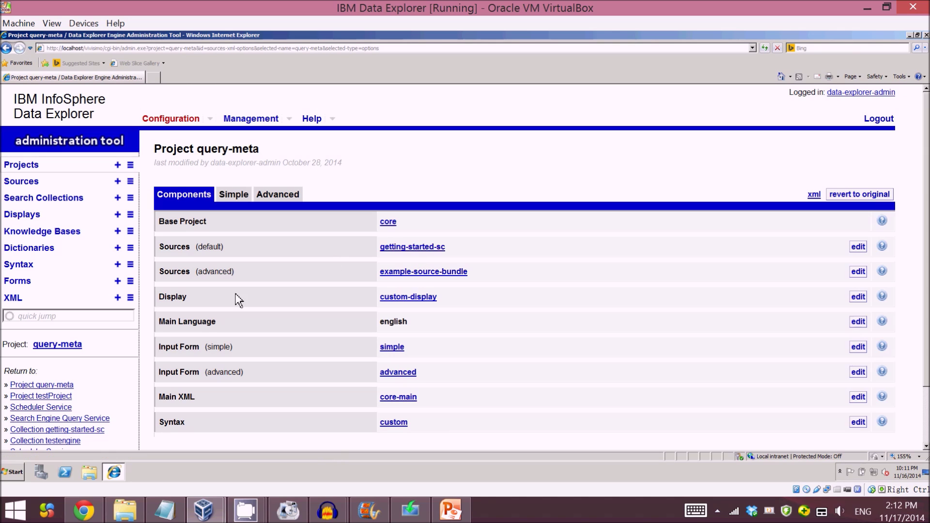
{"action": "left_click", "coordinate": [58, 345]}
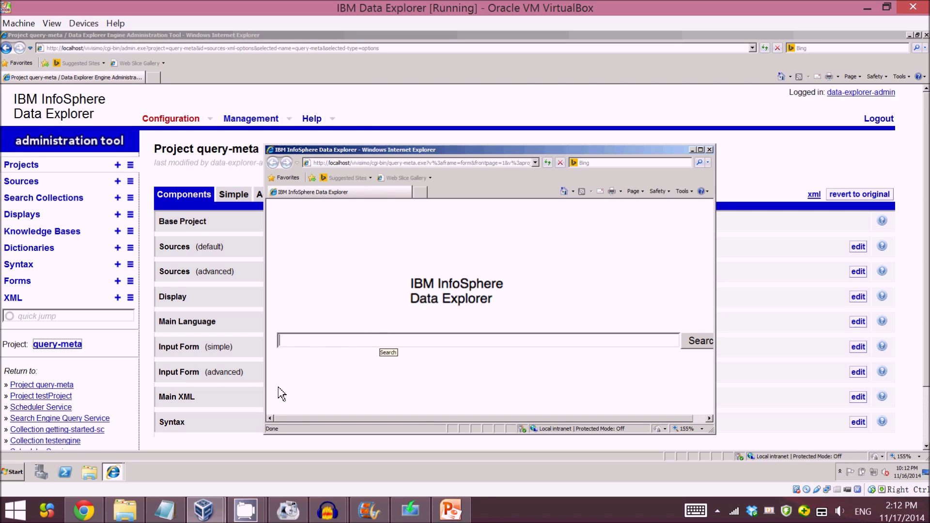
{"action": "left_click", "coordinate": [96, 513]}
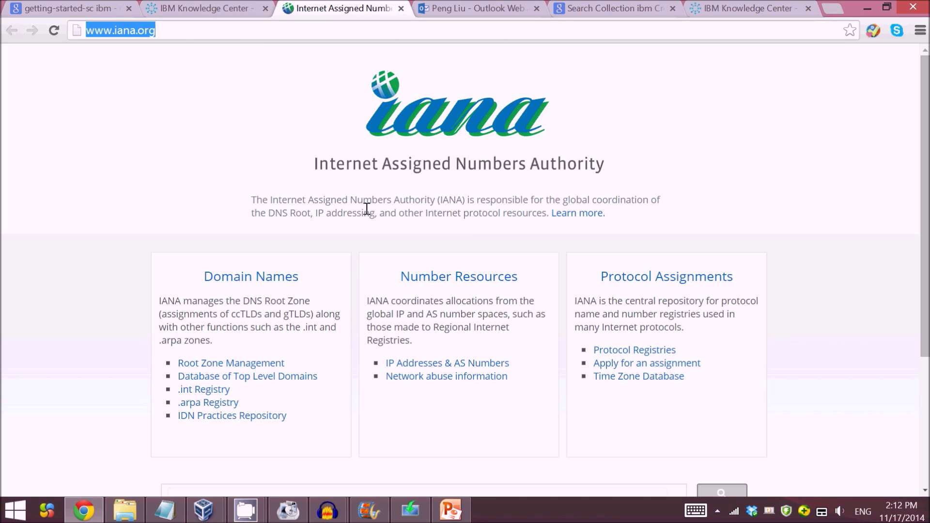
Step: Copy the phrase 'DNS Root, IP addressing' from the IANA homepage intro, then return to Data Explorer
{"action": "left_click_drag", "start_coordinate": [267, 210], "coordinate": [371, 208]}
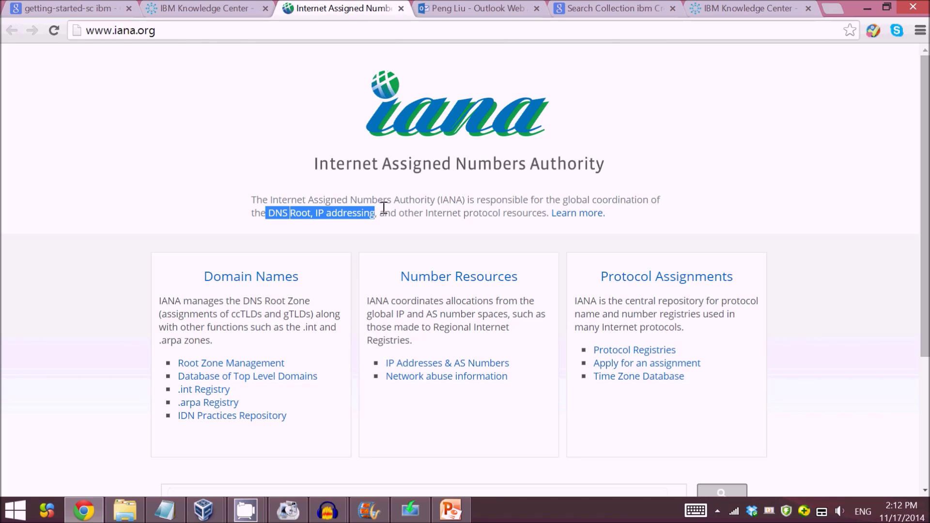
{"action": "left_click", "coordinate": [384, 207]}
{"action": "mouse_move", "coordinate": [233, 507]}
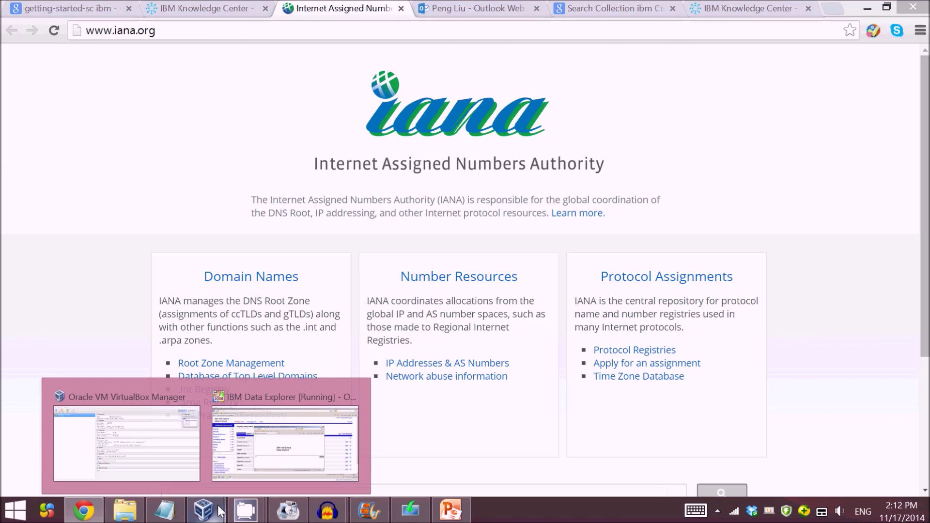
{"action": "left_click", "coordinate": [290, 455]}
Step: Search query-meta for the pasted 'DNS Root, IP addressing' and maximize the results window
{"action": "left_click", "coordinate": [386, 338]}
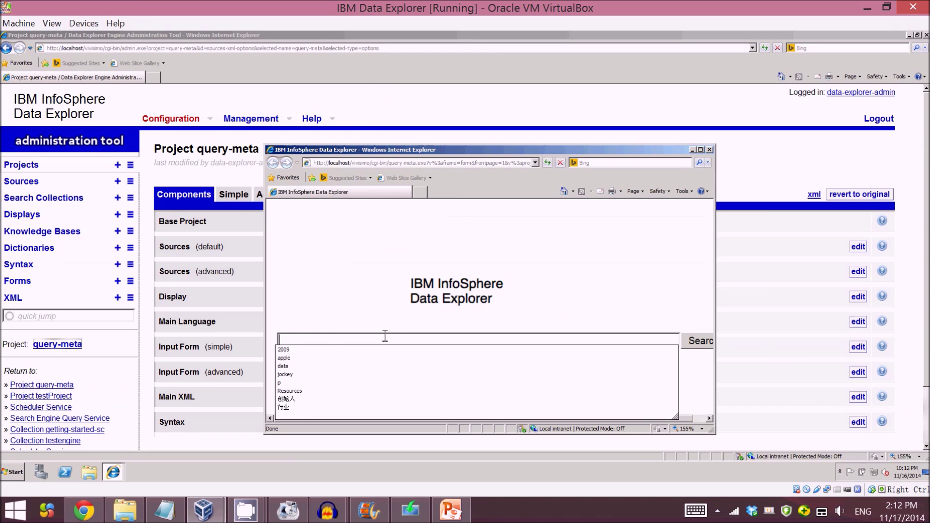
{"action": "type", "text": "DNS Root, IP addressing"}
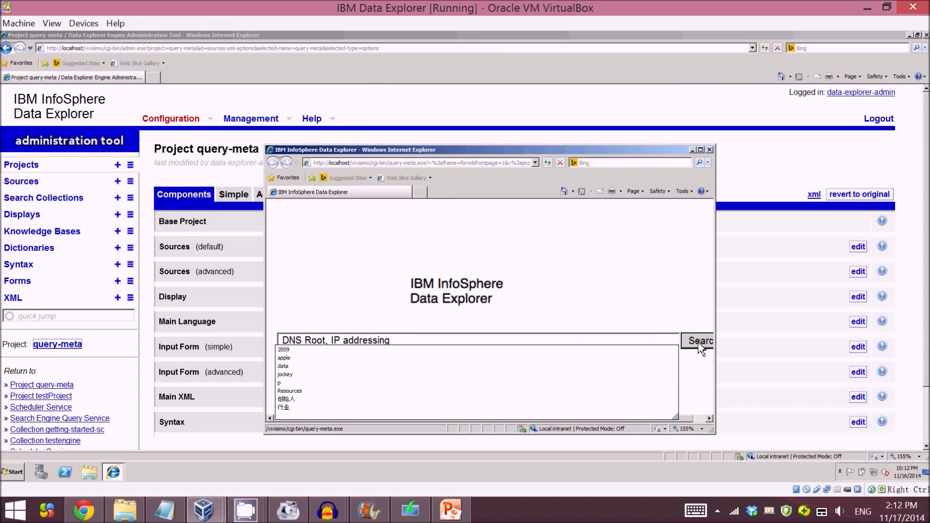
{"action": "left_click", "coordinate": [698, 341]}
{"action": "left_click", "coordinate": [700, 150]}
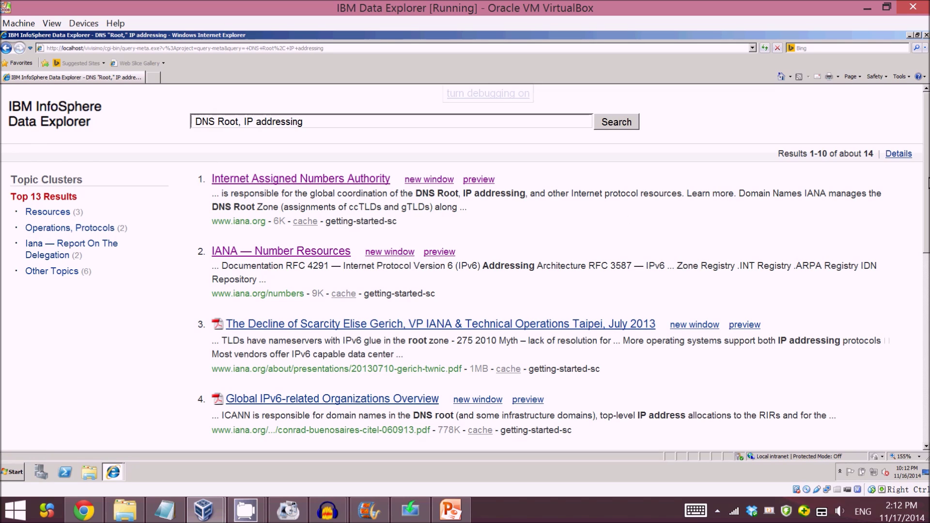
{"action": "left_click_drag", "start_coordinate": [929, 177], "coordinate": [929, 332]}
{"action": "left_click", "coordinate": [926, 144]}
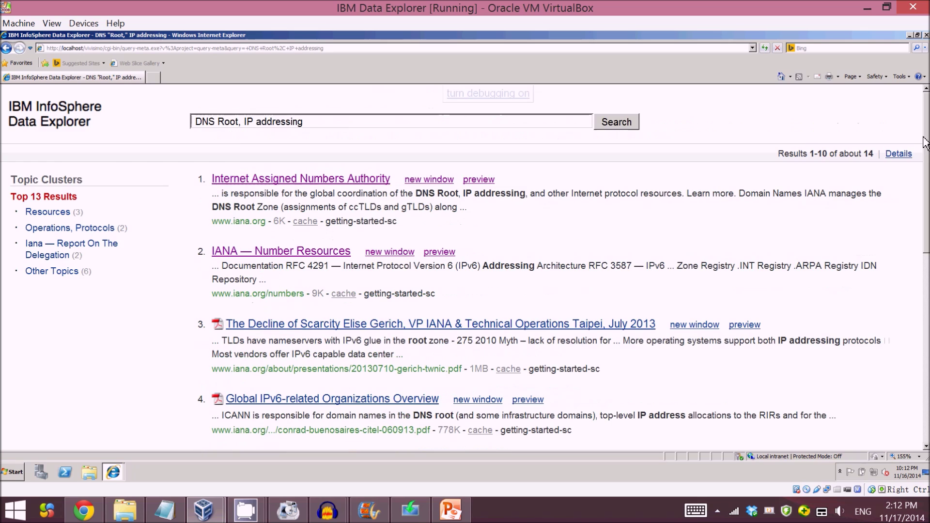